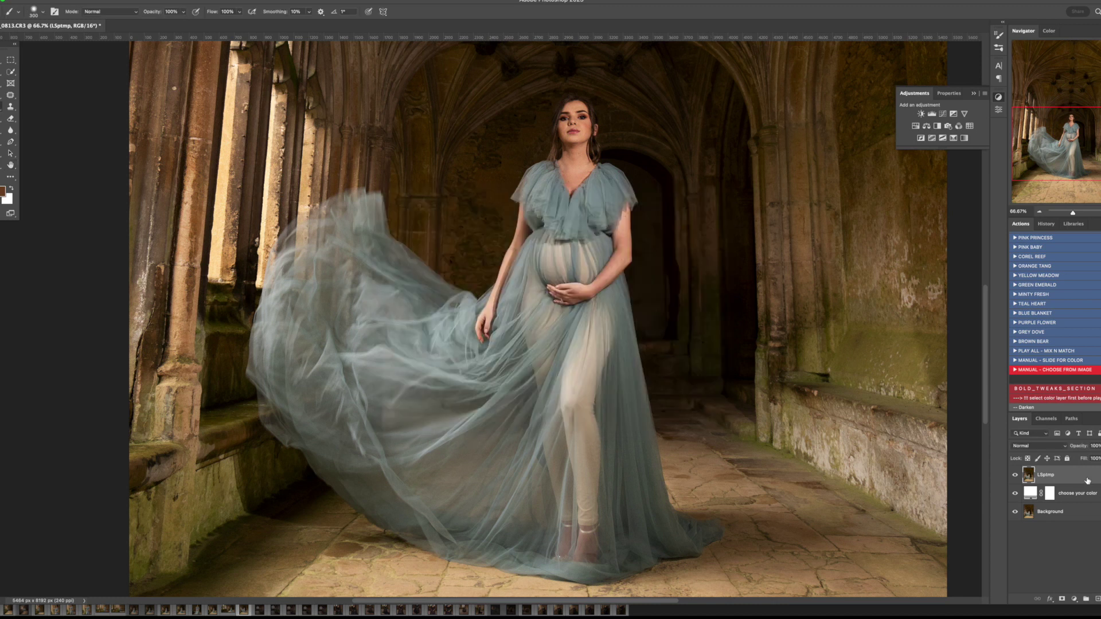
Run the orange MANUAL - CHOOSE FROM IMAGE colour action and sample the teal of the dress's shoulder ruffle as the fill colour
scroll(1067, 344, down, 10)
click(1058, 398)
click(638, 260)
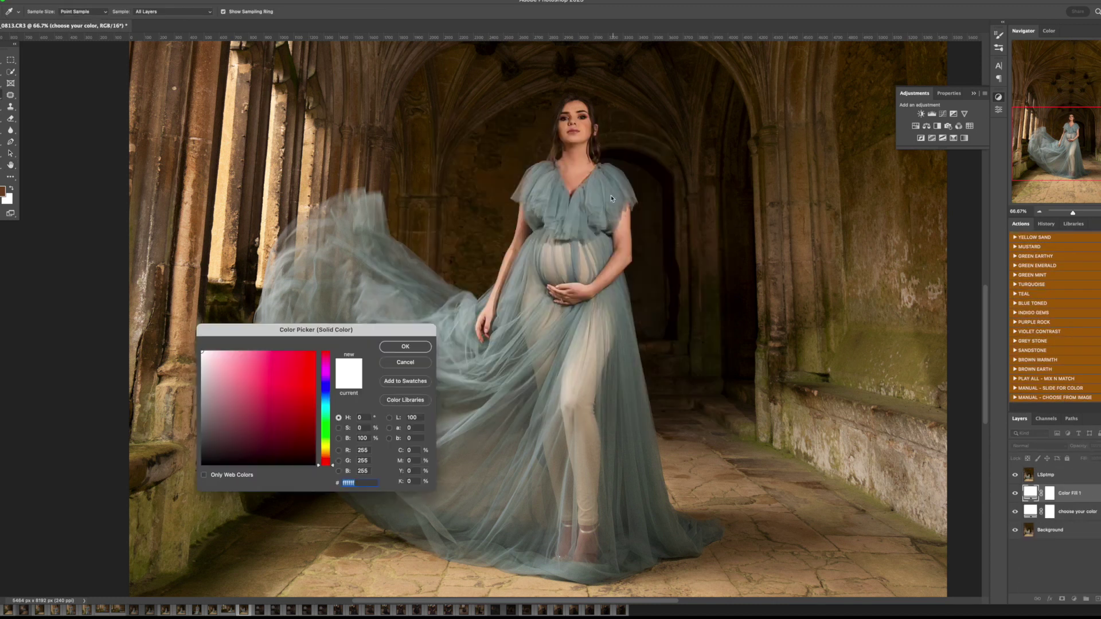
click(608, 185)
click(607, 185)
click(405, 346)
Paint the sampled teal through the colour layer's mask over the bare legs and the flowing skirt
key(])
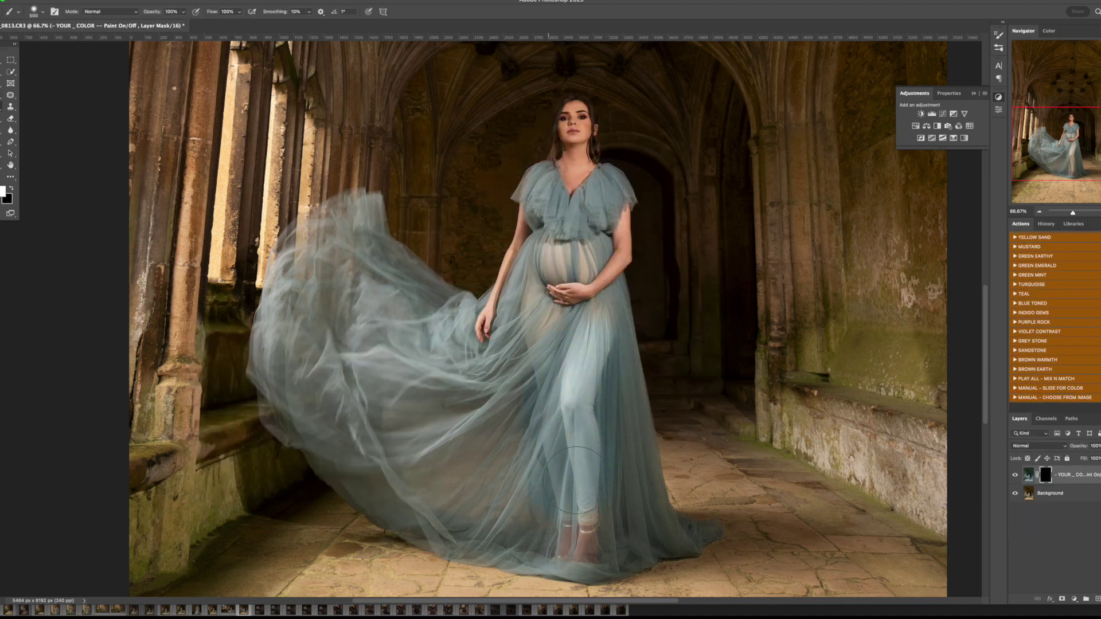
key(bracketleft)
key(bracketleft)
key(bracketleft)
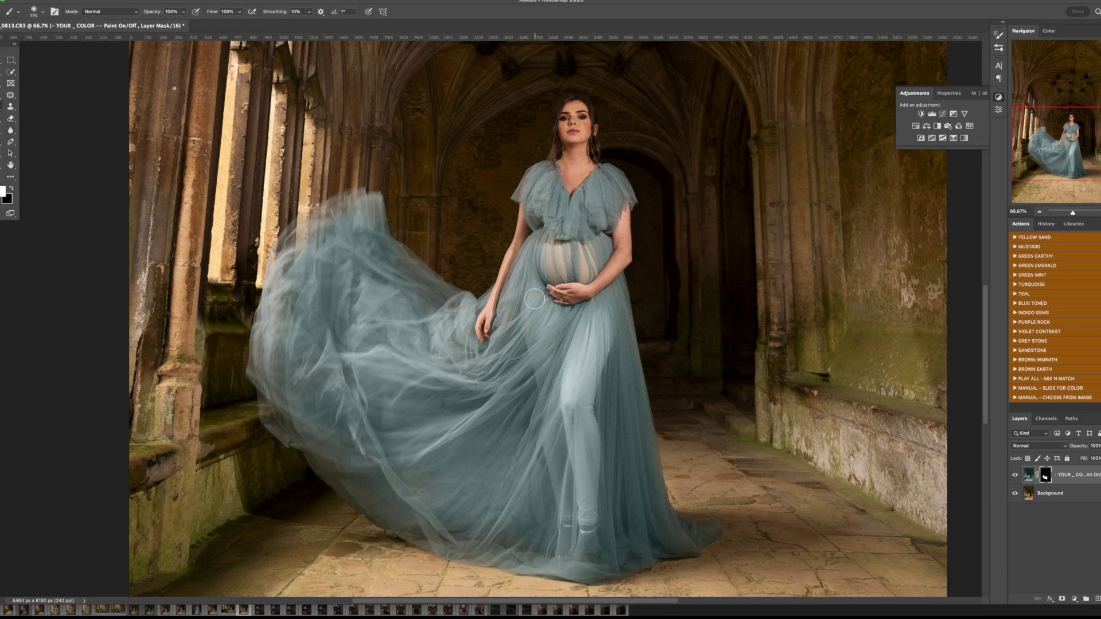
Paint the colour layer's mask black with a much smaller brush to clean the teal off the fingers resting on the belly
scroll(538, 350, up, 1)
key(super+plus)
key(super+plus)
key(super+plus)
key(x)
key(bracketleft)
key(bracketleft)
key(bracketleft)
key(bracketleft)
key(bracketleft)
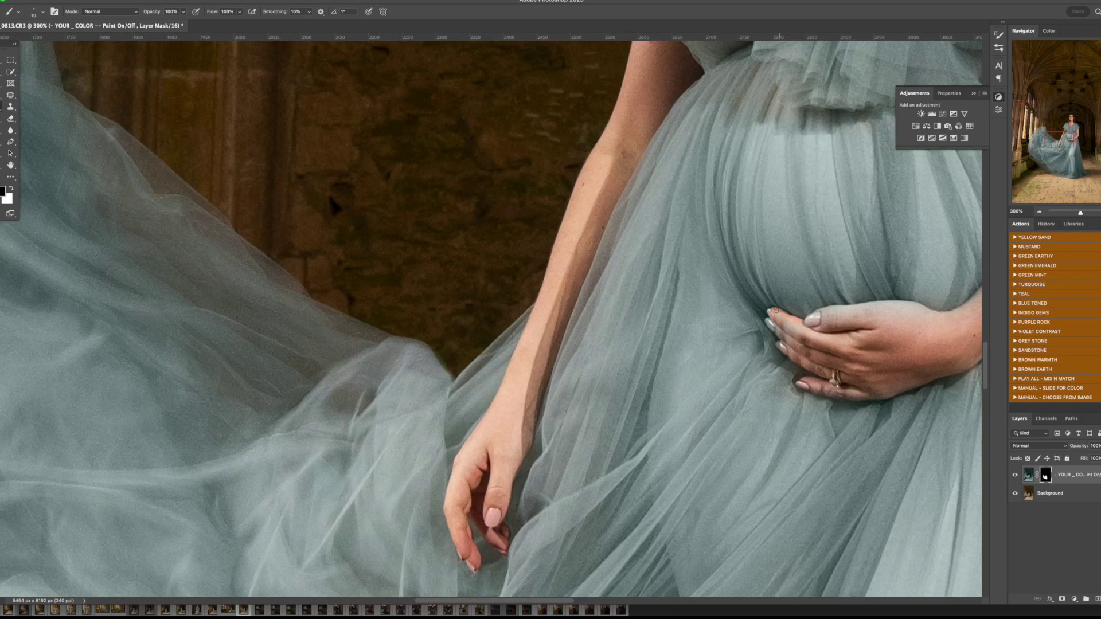
drag(813, 315, 670, 312)
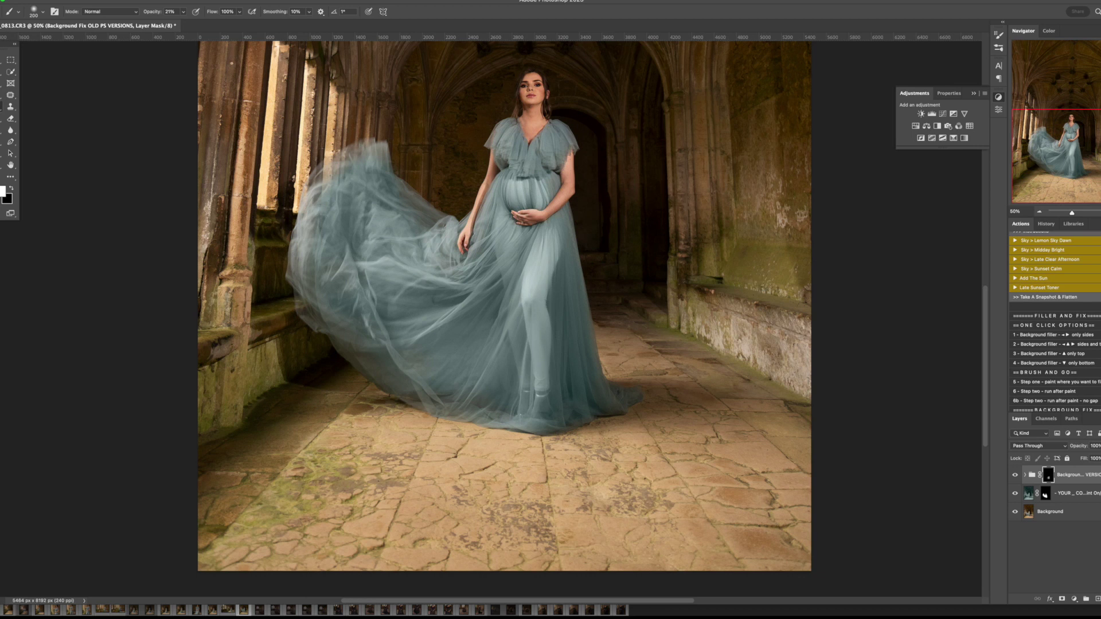
Examine the smoothed fabric over the legs, hands and belly up close
key(super+plus)
key(super+plus)
key(super+plus)
scroll(448, 275, up, 2)
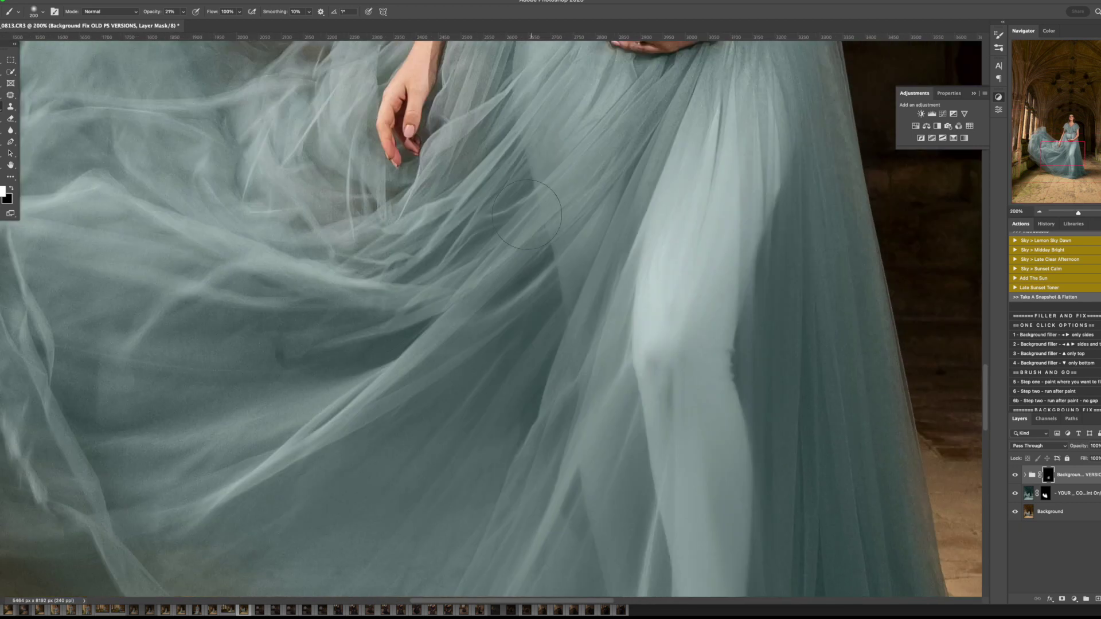
scroll(413, 258, up, 4)
scroll(564, 313, down, 6)
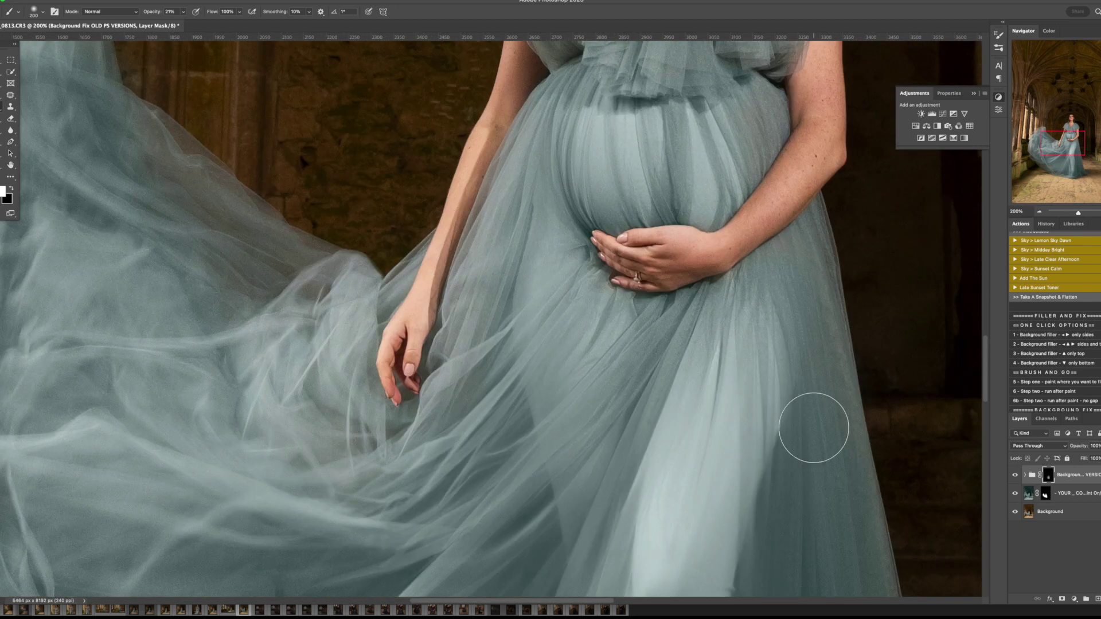
key(super+minus)
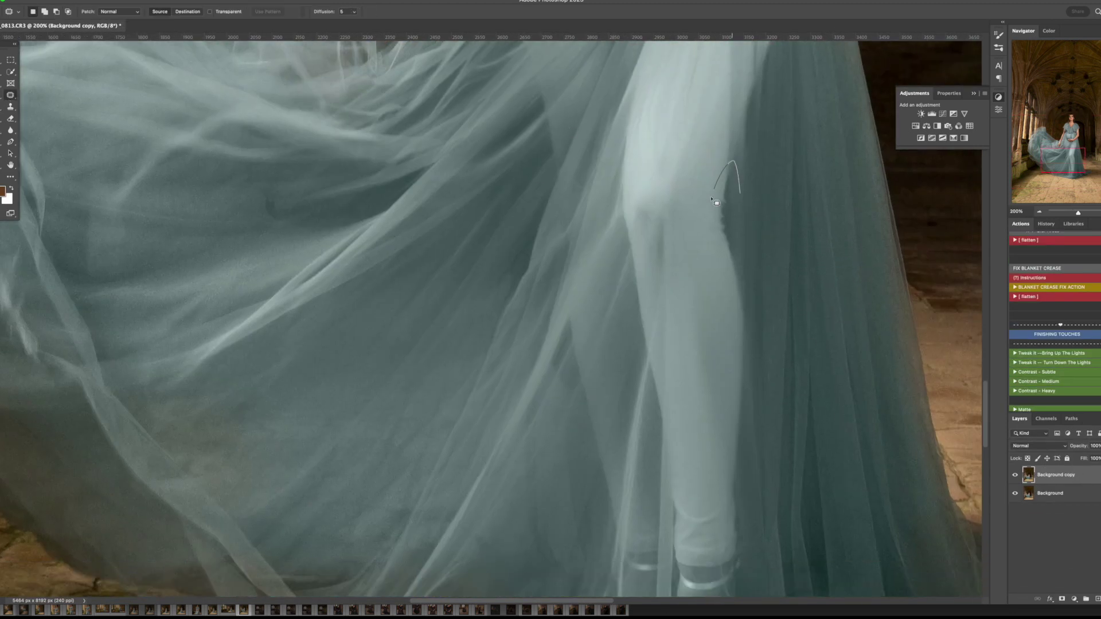
Try to remove the crease at the knee's outer edge with a patch selection and the SELECT & FIX action
scroll(1055, 304, up, 5)
scroll(1055, 304, up, 3)
click(1056, 292)
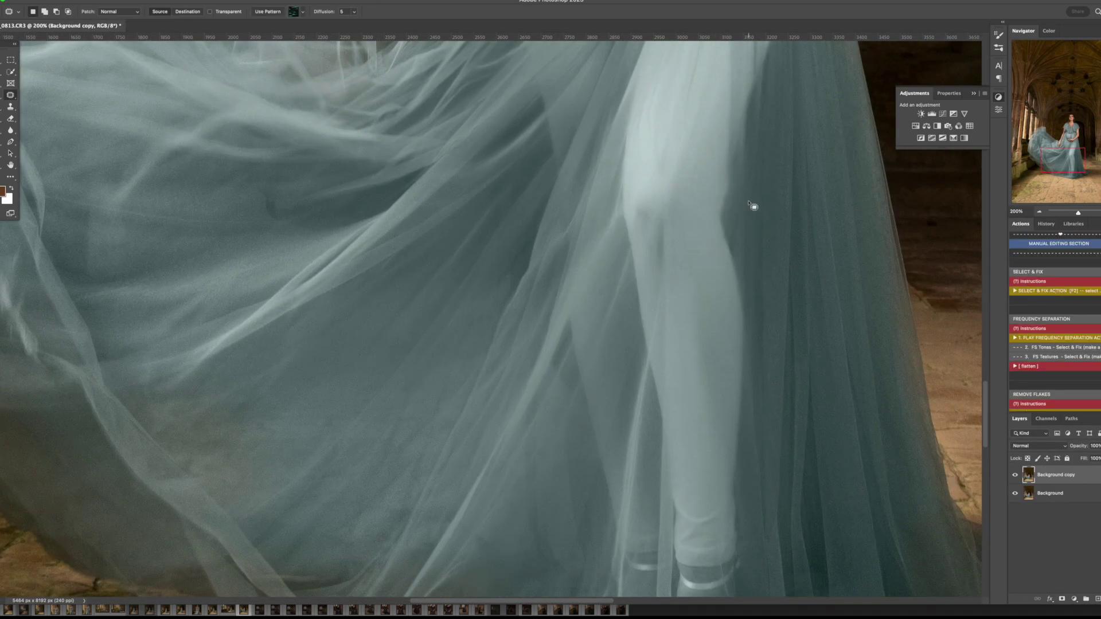
key(super+d)
Try to cover the lower leg, ankles and shoes with surrounding fabric using patch selections and the SELECT & FIX action
scroll(703, 307, down, 3)
drag(743, 389, 671, 410)
mouse_move(655, 553)
mouse_down()
mouse_move(750, 409)
mouse_move(566, 390)
mouse_move(779, 296)
mouse_up()
drag(664, 401, 626, 567)
drag(678, 440, 664, 403)
click(1044, 294)
drag(642, 362, 749, 370)
mouse_move(674, 440)
mouse_down()
mouse_move(826, 340)
mouse_move(828, 455)
mouse_move(847, 342)
mouse_up()
mouse_move(759, 391)
mouse_down()
mouse_move(734, 392)
mouse_move(761, 451)
mouse_up()
drag(613, 494, 728, 489)
click(1039, 292)
key(super+minus)
key(super+minus)
key(super+plus)
key(super+plus)
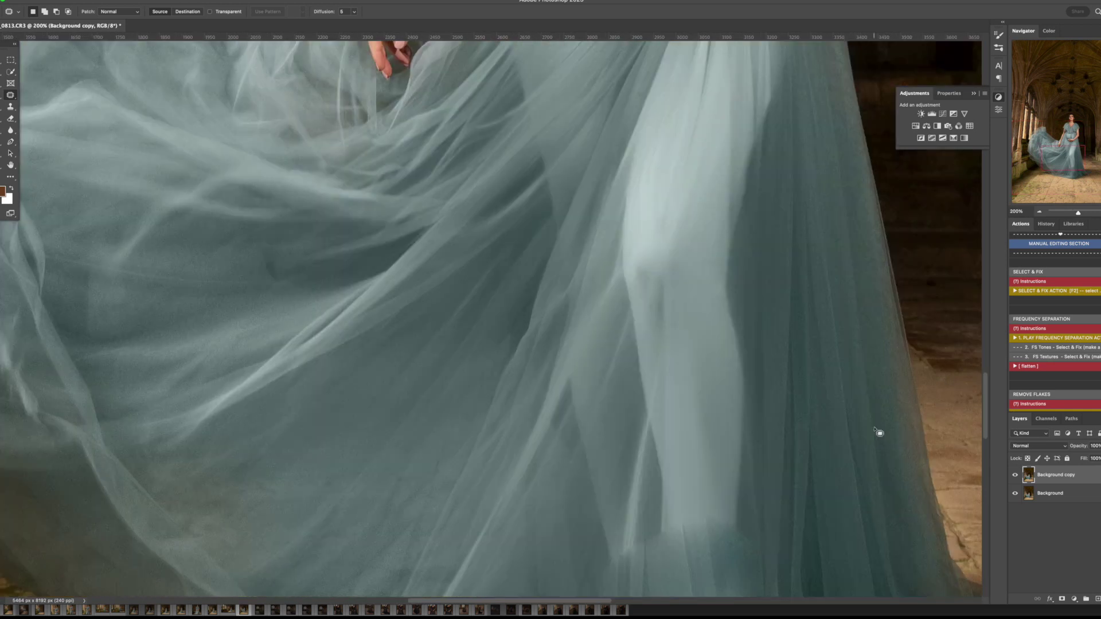
Revert the image history to the Duplicate Layer state to discard the leg patches
scroll(942, 374, down, 8)
click(1046, 225)
scroll(1055, 339, up, 2)
scroll(1052, 339, down, 1)
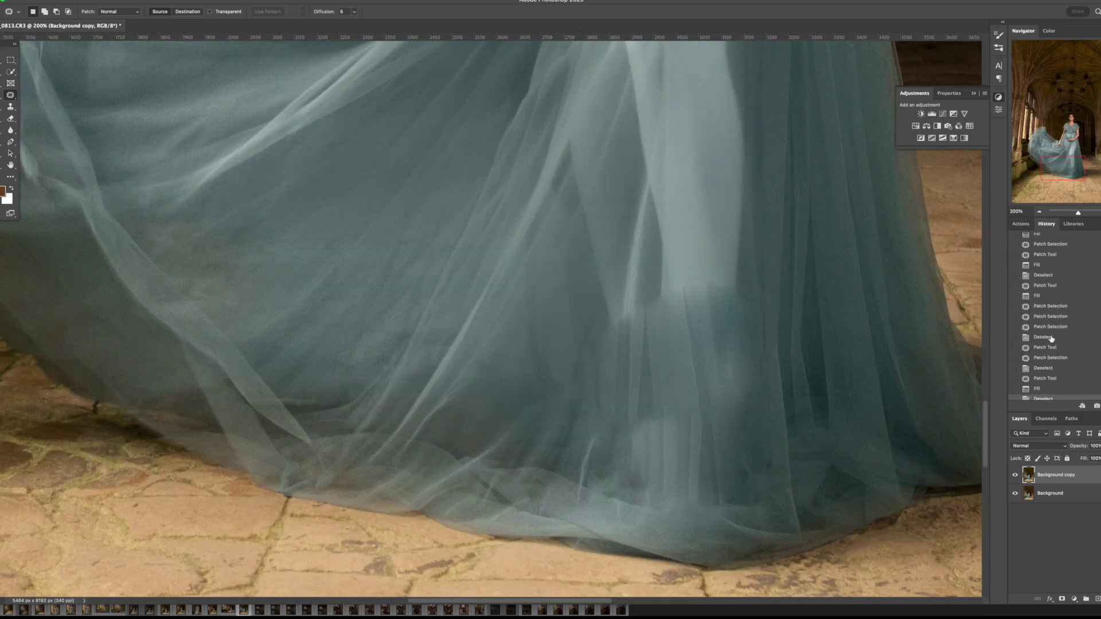
click(1052, 275)
scroll(1052, 273, up, 5)
click(1051, 268)
Clone skirt fabric over the ankles, shoes and lower leg with an enlarged Clone Stamp brush at 29% opacity
key(s)
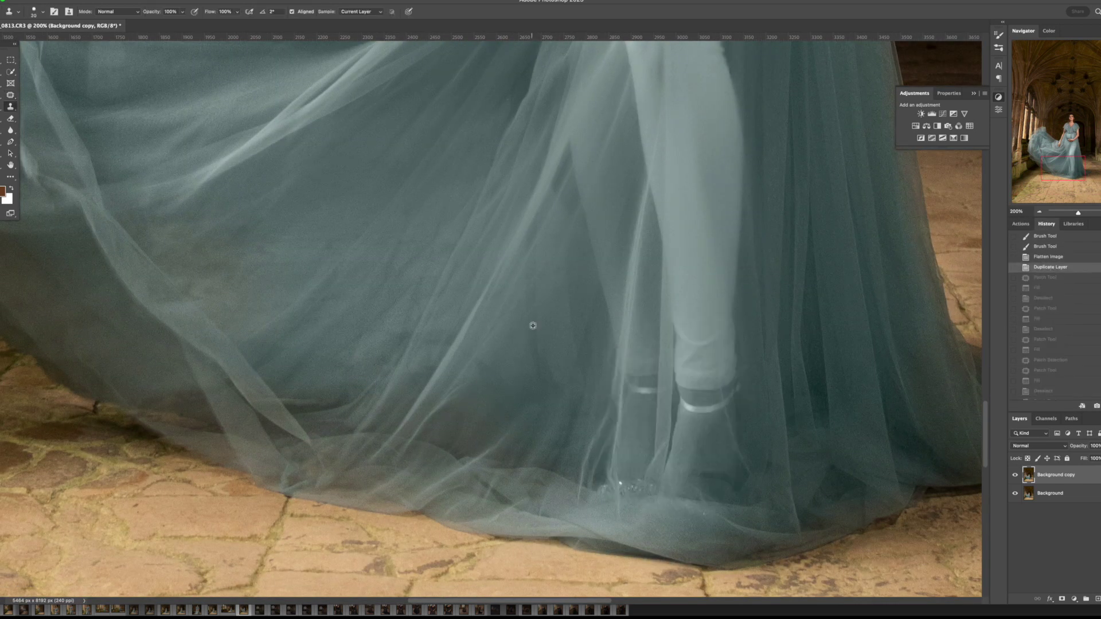
scroll(520, 240, down, 5)
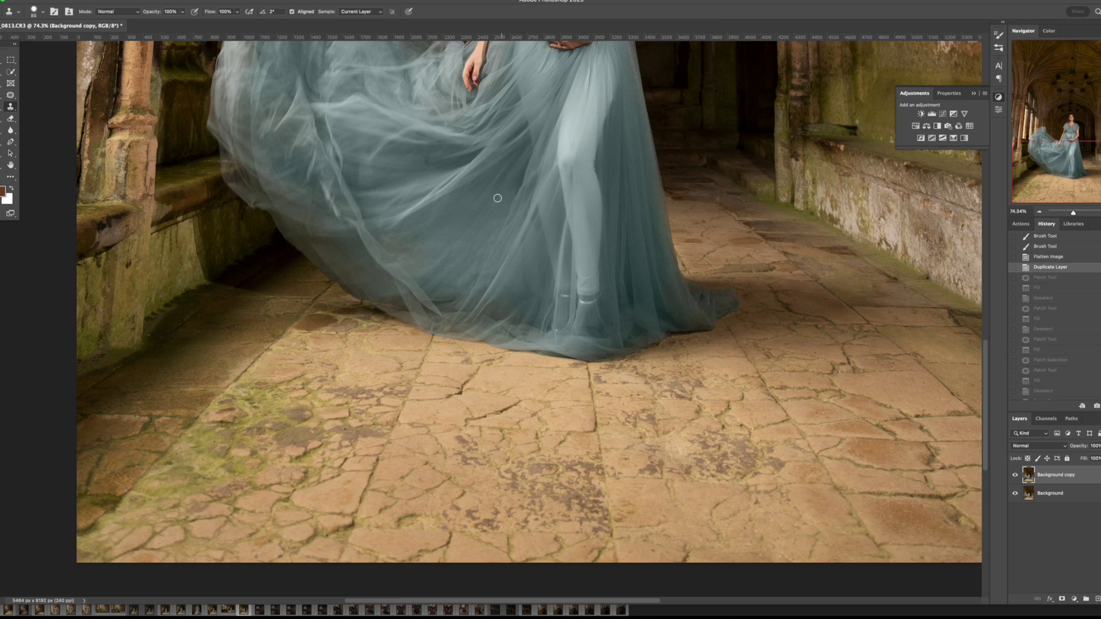
key(])
key(])
key(])
key(])
key(])
key(])
alt+click(550, 297)
drag(562, 254, 585, 326)
drag(584, 327, 602, 170)
Clone tulle from beside the leg over the thigh and shin, undoing the unwanted strokes
alt+click(601, 154)
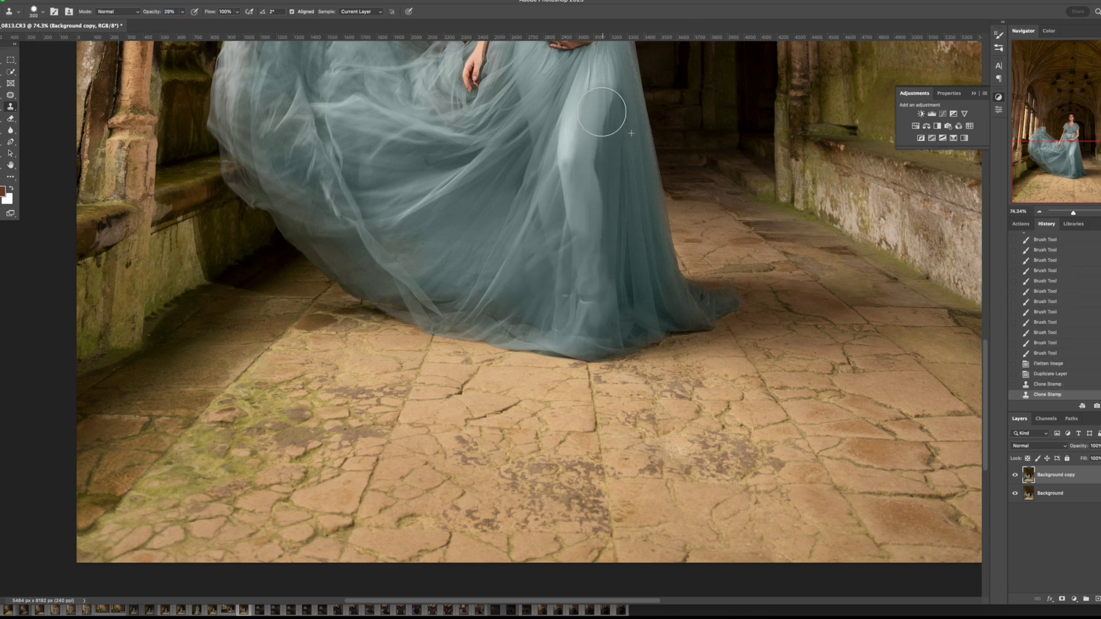
drag(595, 89, 567, 141)
key(super+z)
mouse_move(594, 257)
mouse_down()
mouse_move(608, 274)
mouse_move(589, 314)
mouse_move(599, 250)
mouse_up()
alt+click(642, 260)
drag(593, 279, 581, 221)
key(super+z)
Clone tulle from the skirt's outer side over the shin, knee and inner leg outline with a smaller brush
key([)
key([)
key([)
key([)
alt+click(641, 304)
mouse_move(587, 300)
mouse_down()
mouse_move(580, 206)
mouse_move(556, 158)
mouse_up()
mouse_move(575, 320)
mouse_down()
mouse_move(570, 292)
mouse_move(591, 290)
mouse_up()
mouse_move(559, 327)
mouse_down()
mouse_move(576, 315)
mouse_move(568, 298)
mouse_up()
drag(560, 246, 565, 267)
drag(538, 192, 558, 115)
drag(556, 161, 555, 105)
Adjust the clone brush and blend more fabric over the knee and the skirt folds beside it
click(42, 12)
drag(23, 59, 3, 59)
key(Return)
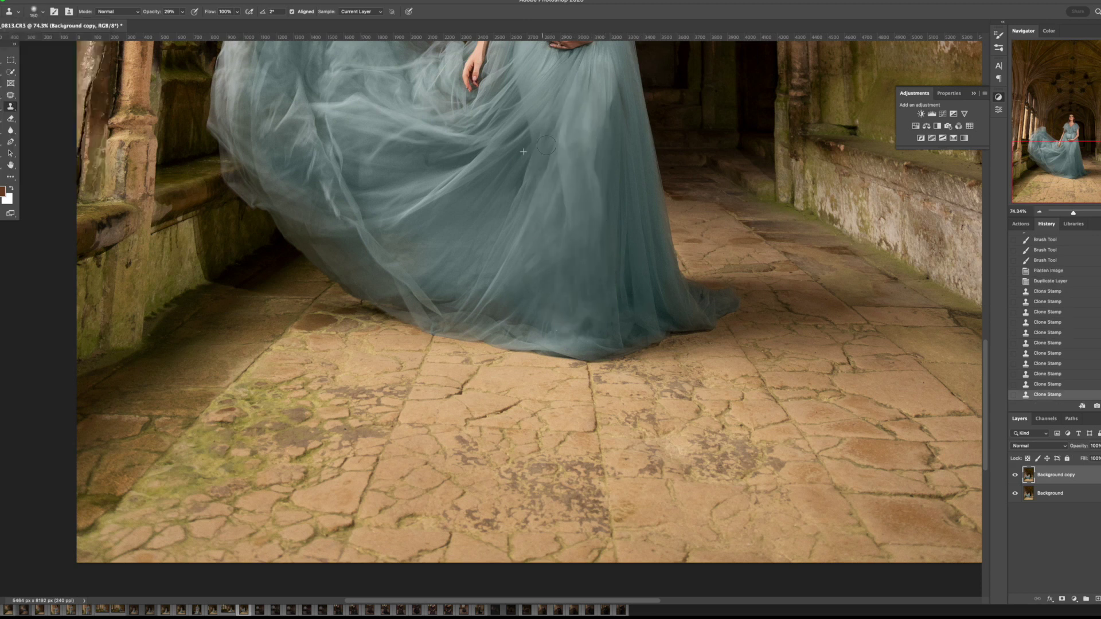
drag(563, 149, 568, 117)
scroll(507, 220, up, 1)
scroll(507, 219, up, 5)
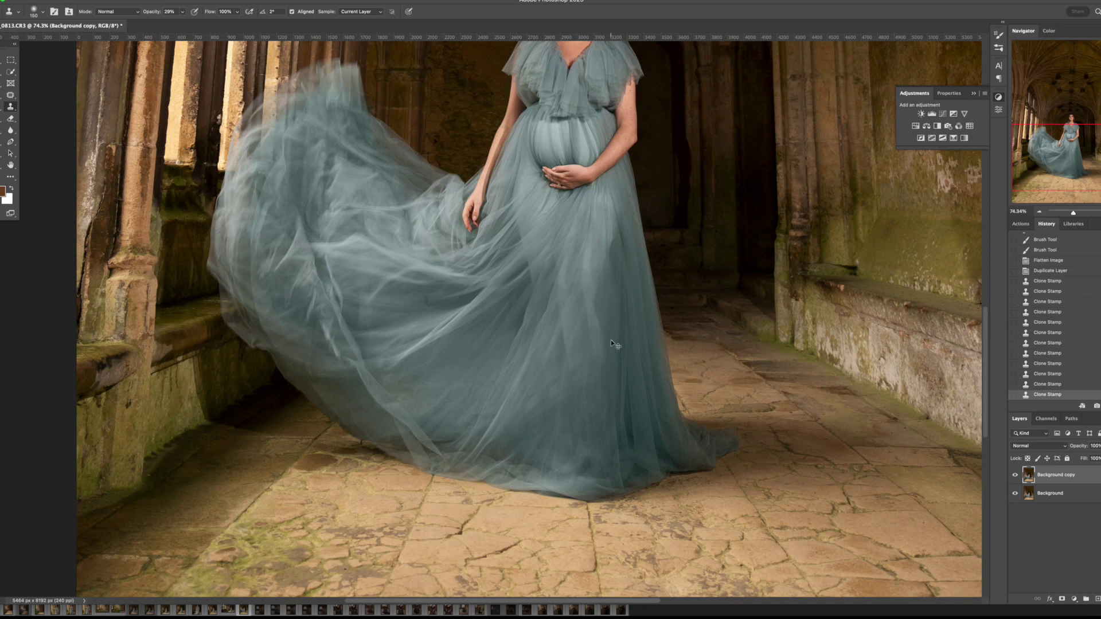
drag(491, 392, 563, 271)
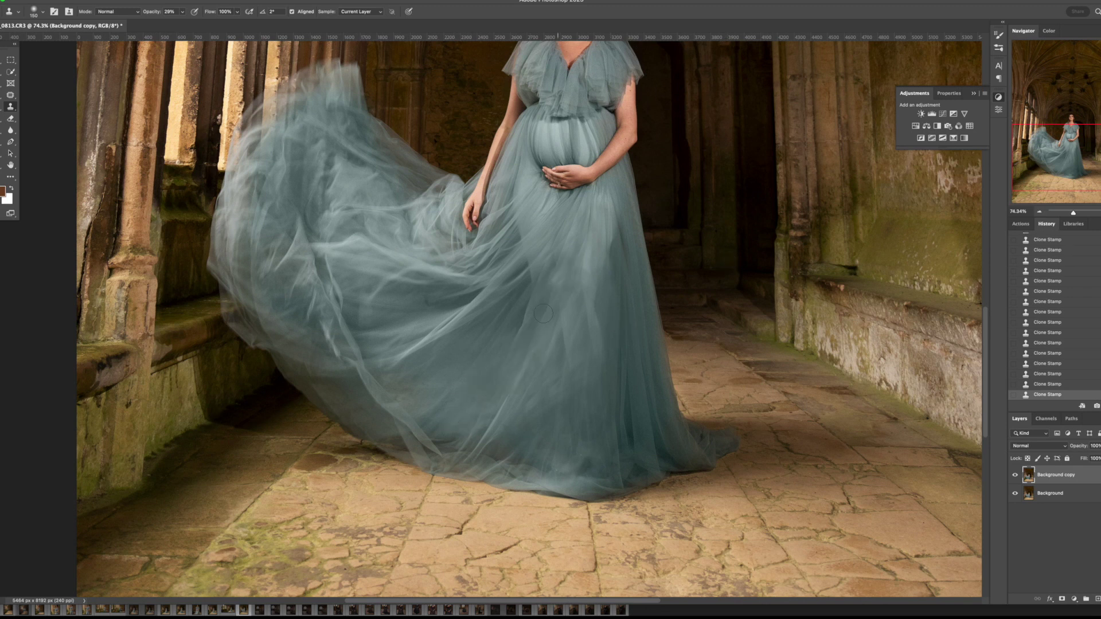
Clone fabric down the front of the leg, undoing the bad stroke, and adjust the Background copy layer's opacity
alt+click(639, 396)
key(super+z)
mouse_move(611, 210)
mouse_down()
mouse_move(619, 257)
mouse_move(620, 236)
mouse_move(590, 347)
mouse_up()
alt+click(638, 335)
alt+click(598, 447)
drag(1081, 446, 1084, 447)
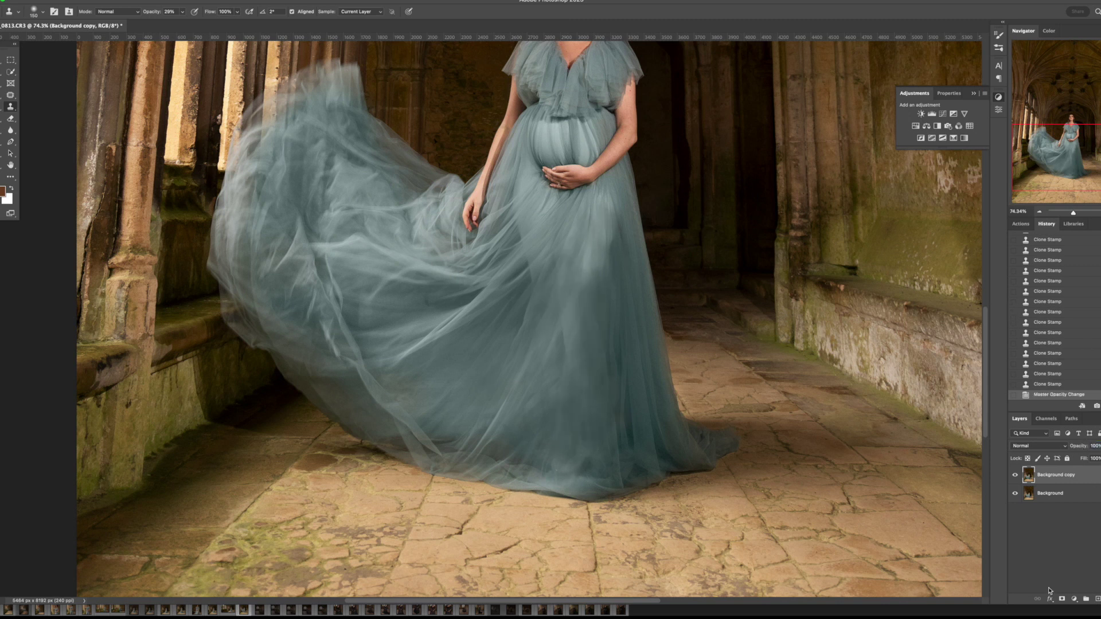
Add a layer mask to Background copy and brush on it to bring back the soft highlights of the thigh and knee
click(1062, 599)
key(b)
key(x)
drag(564, 298, 574, 250)
mouse_move(574, 250)
mouse_down()
mouse_move(569, 307)
mouse_move(613, 267)
mouse_up()
key(bracketleft)
key(bracketleft)
key(bracketleft)
key(bracketleft)
key(x)
mouse_move(602, 276)
mouse_down()
mouse_move(572, 439)
mouse_move(618, 353)
mouse_move(669, 429)
mouse_move(602, 359)
mouse_up()
key(x)
key(x)
Patch a small area of the lower skirt on the Background copy layer's image and clear the selection
scroll(761, 363, up, 2)
key(j)
drag(609, 405, 611, 423)
click(1021, 224)
click(1029, 475)
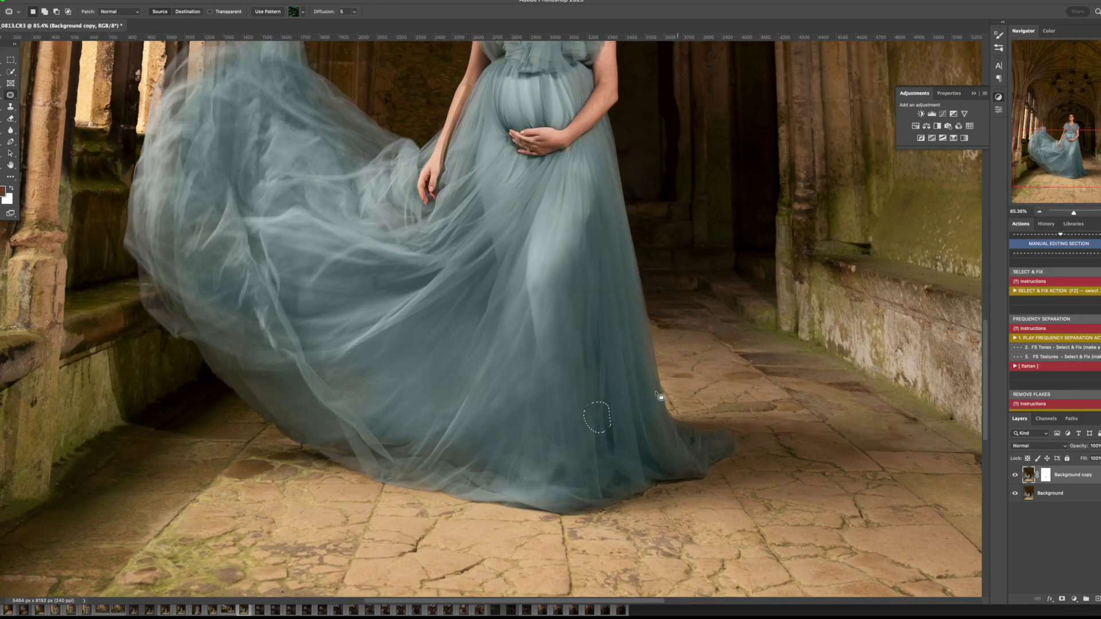
key(s)
key(ctrl+d)
Duplicate the Background copy layer and run the background fixing action for smoothing the skirt
key(ctrl+j)
scroll(1030, 361, down, 5)
click(1029, 361)
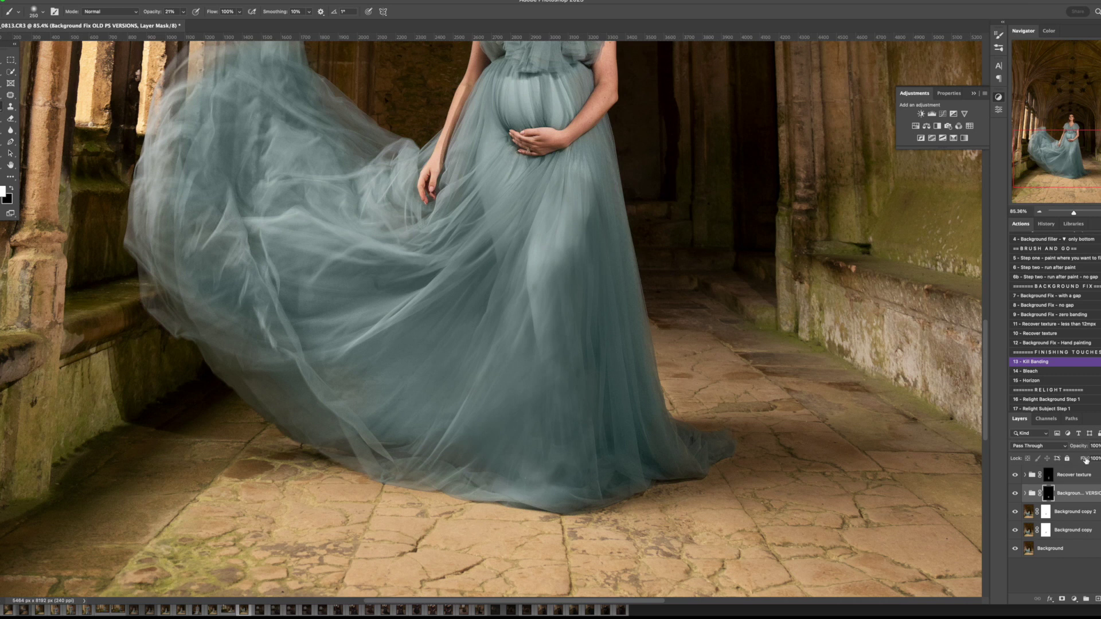
Compare the retouched skirt with an earlier history state and return to the latest brush stroke
click(1047, 225)
click(1052, 241)
scroll(1065, 294, down, 10)
click(1046, 396)
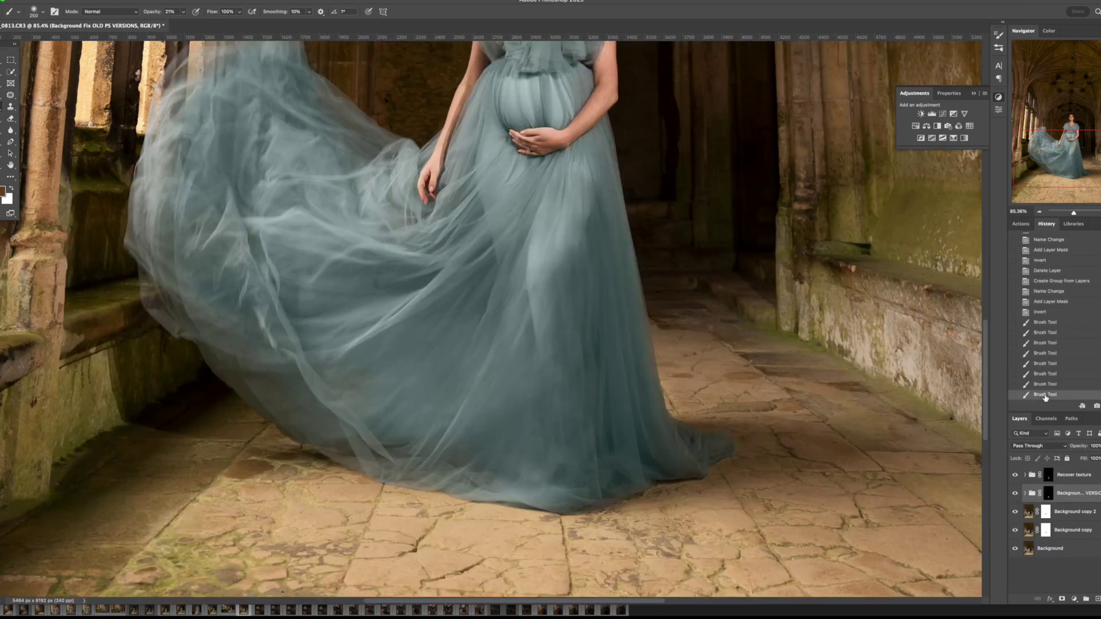
Flatten all layers into the Background and duplicate it as a new layer
key(j)
click(1022, 223)
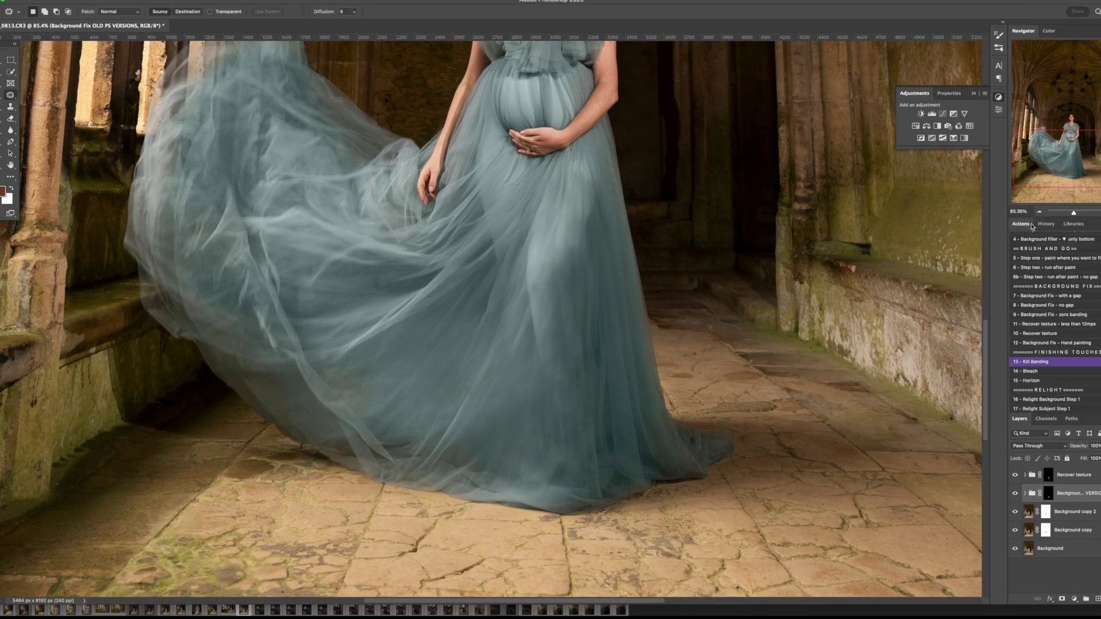
scroll(1070, 263, down, 10)
key(super+shift+e)
drag(1078, 477, 1098, 599)
Open the Background copy layer in the Liquify filter and try a Forward Warp stroke on the knee area
click(182, 2)
click(216, 75)
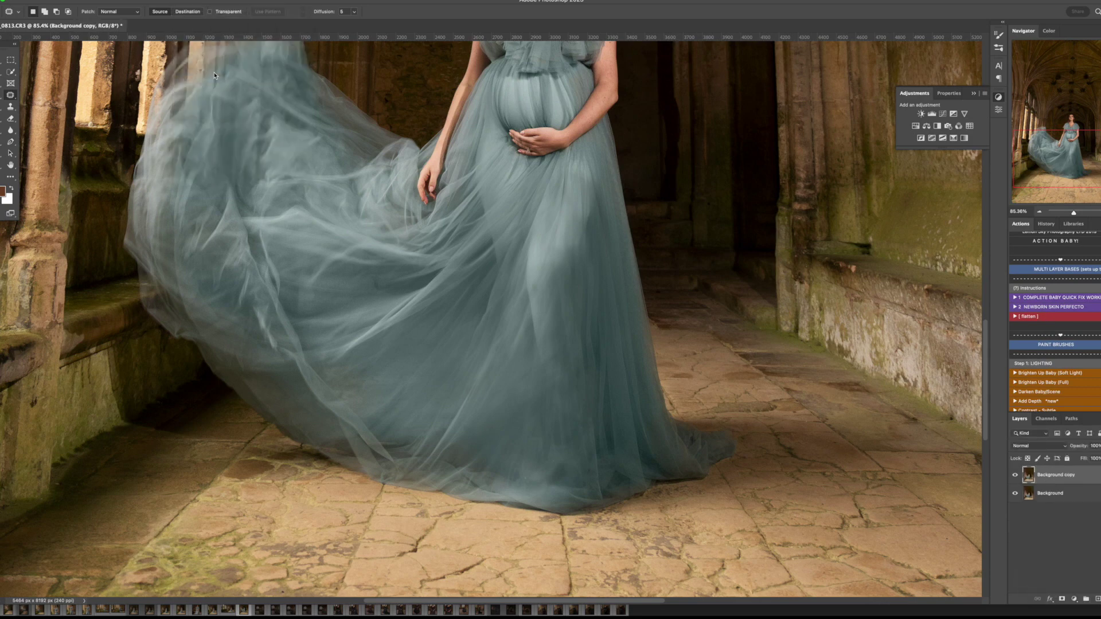
key(super+plus)
key(super+plus)
scroll(515, 254, down, 10)
key(w)
click(528, 251)
key(super+z)
Resize the Liquify warp brush and reshape the skirt's outer edge beside the knee
key(bracketright)
key(bracketright)
key(bracketright)
key(bracketleft)
key(bracketleft)
key(bracketleft)
key(bracketleft)
key(bracketleft)
key(bracketleft)
key(bracketleft)
key(bracketleft)
key(bracketleft)
key(bracketleft)
key(bracketleft)
key(bracketleft)
mouse_move(569, 247)
mouse_down()
mouse_move(554, 247)
mouse_move(573, 241)
mouse_up()
Warp the skirt along the leg with a size 500 brush, check the preview and apply the Liquify filter
key(bracketleft)
key(bracketleft)
key(bracketleft)
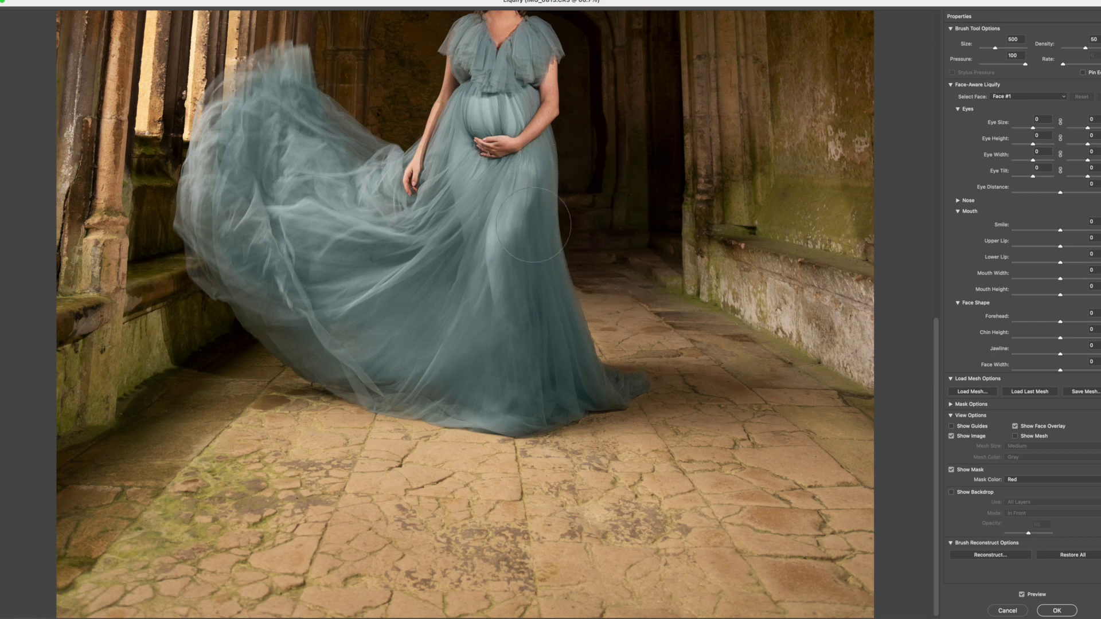
mouse_move(526, 250)
mouse_down()
mouse_move(547, 323)
mouse_move(496, 334)
mouse_up()
click(1022, 596)
scroll(754, 493, up, 6)
scroll(754, 493, down, 3)
click(1057, 611)
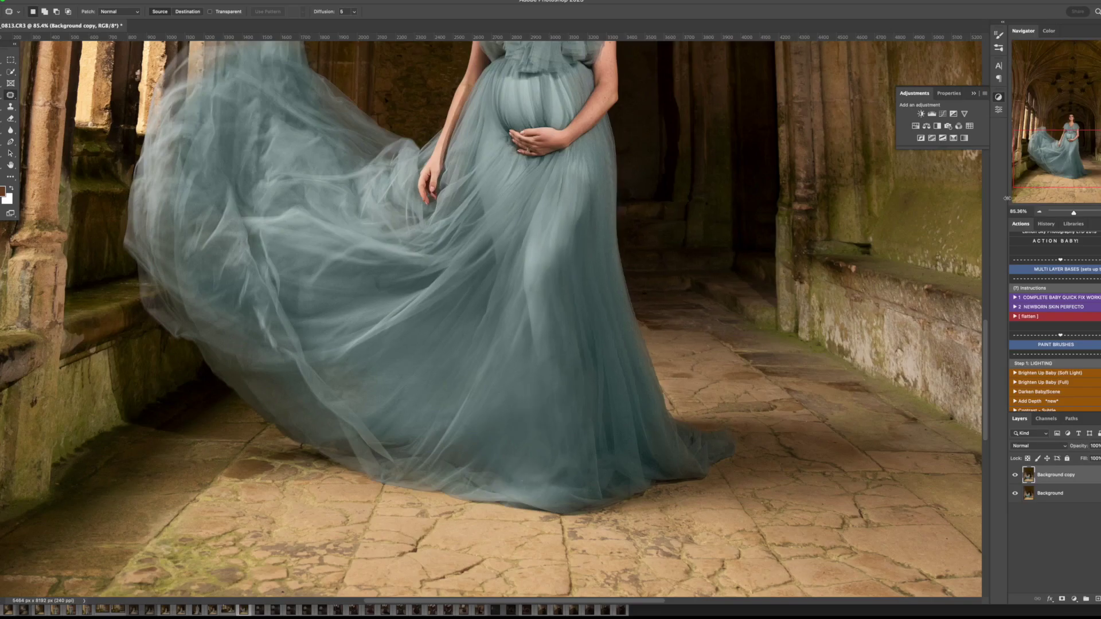
Add a layer mask to the Background copy layer, brush out the Liquify changes beside the dress, and compare with the layer hidden
key(super+0)
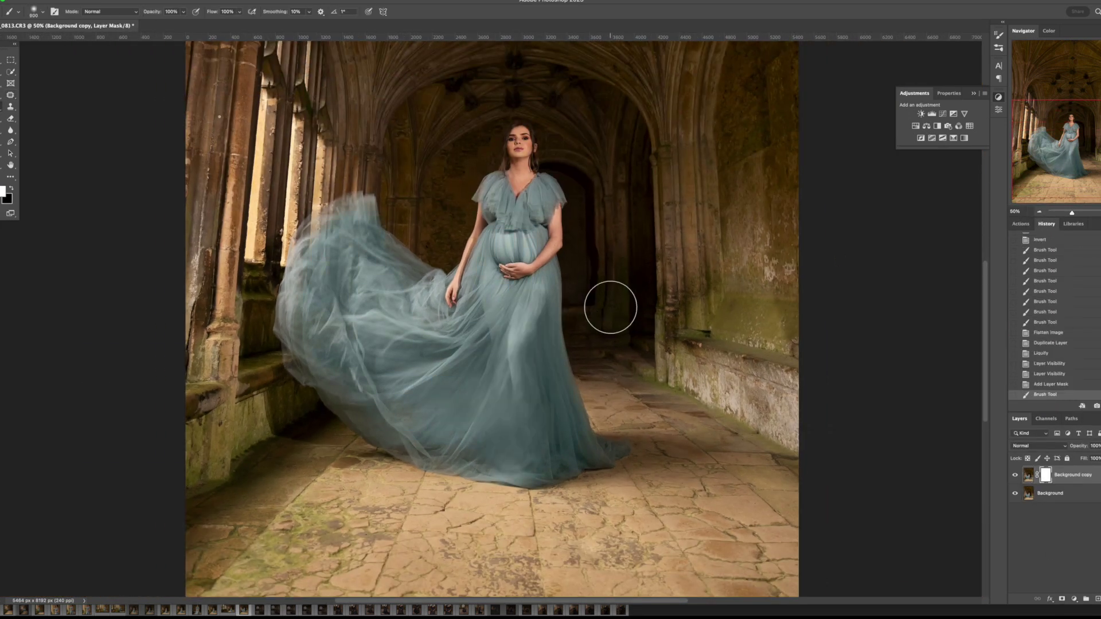
key(super+1)
drag(686, 302, 698, 327)
key(super+comma)
key(super+comma)
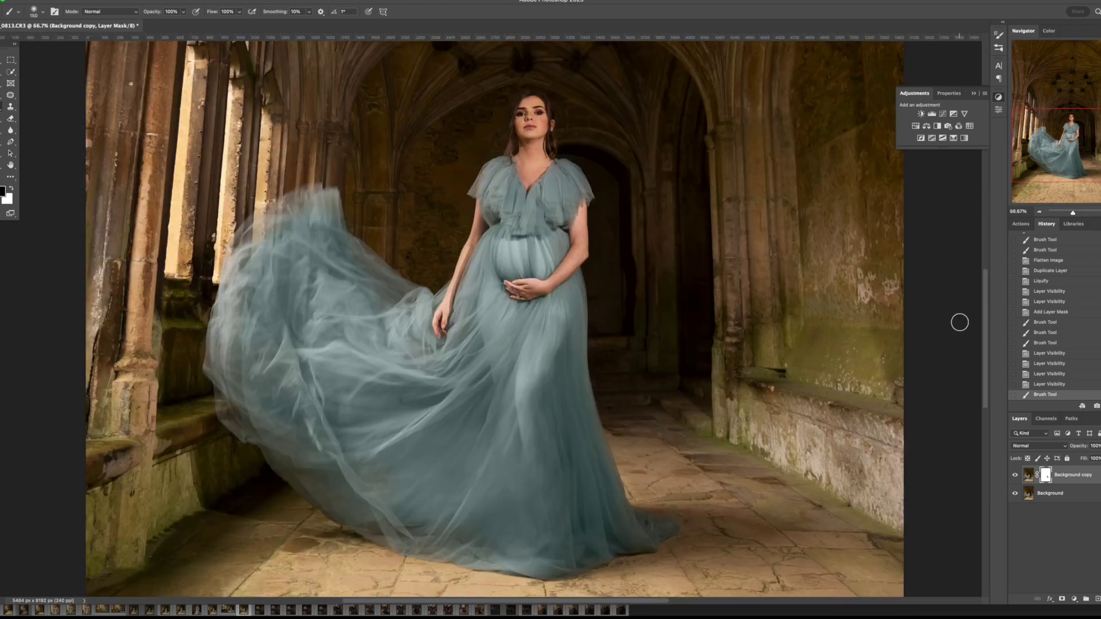
Check the masked skirt and flatten the image into a single Background layer with the flatten action
scroll(959, 322, down, 5)
scroll(959, 322, up, 8)
key(super+plus)
scroll(763, 298, down, 9)
click(1021, 224)
scroll(1036, 304, down, 3)
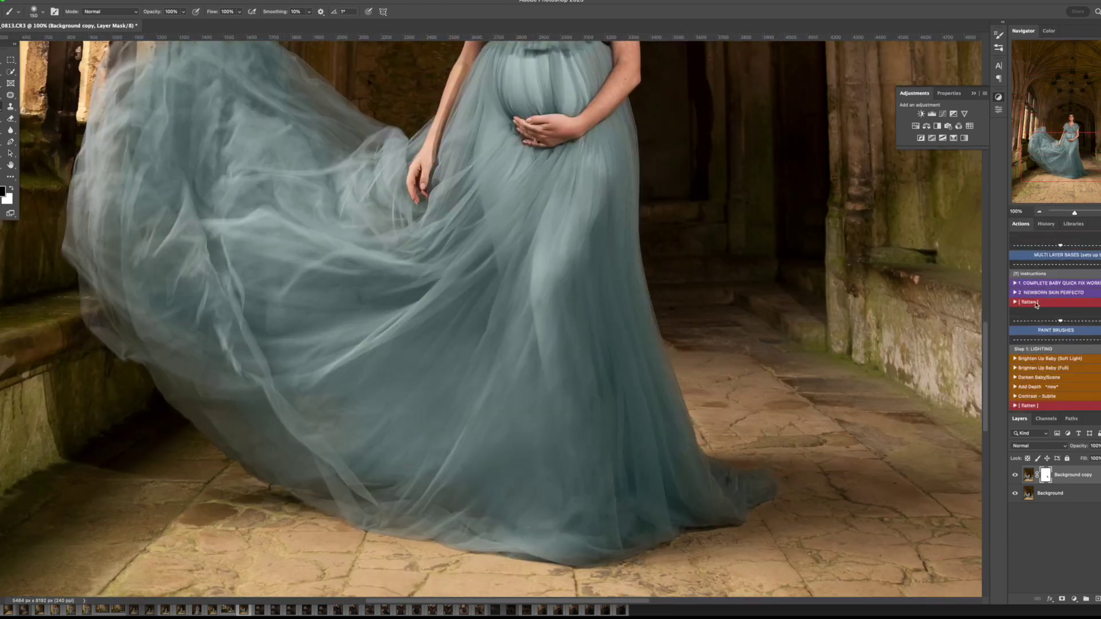
click(1036, 302)
Inspect the face, neckline and arms at 200% with a smaller Spot Healing Brush, and return to the full image
scroll(730, 428, up, 9)
key(super+plus)
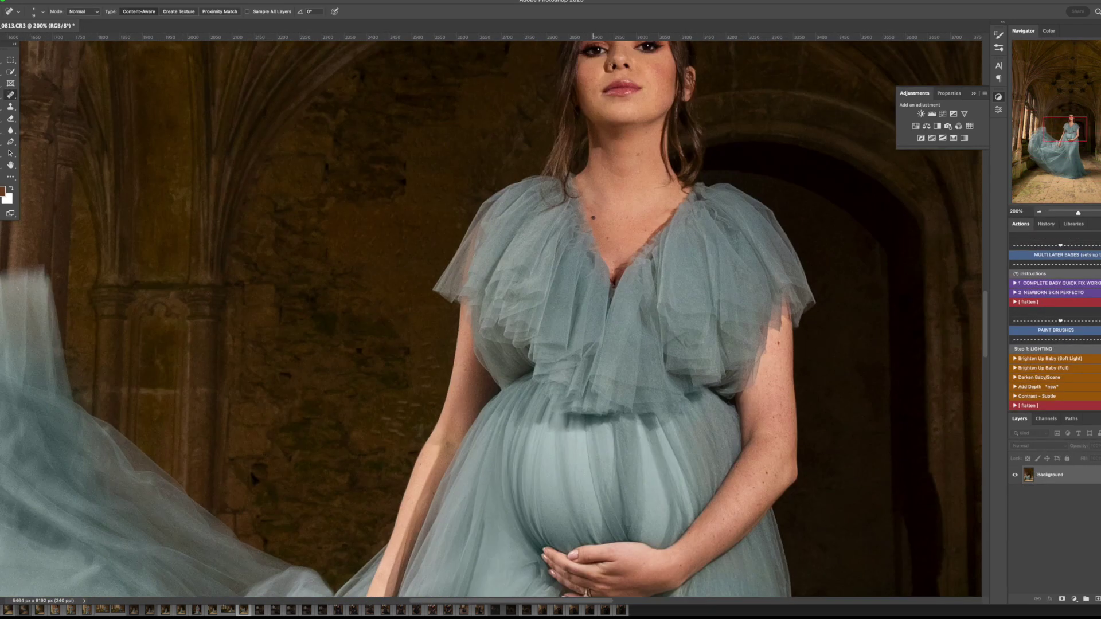
scroll(740, 256, up, 5)
key(bracketleft)
key(bracketleft)
key(bracketleft)
key(bracketleft)
double_click(1040, 212)
triple_click(1041, 212)
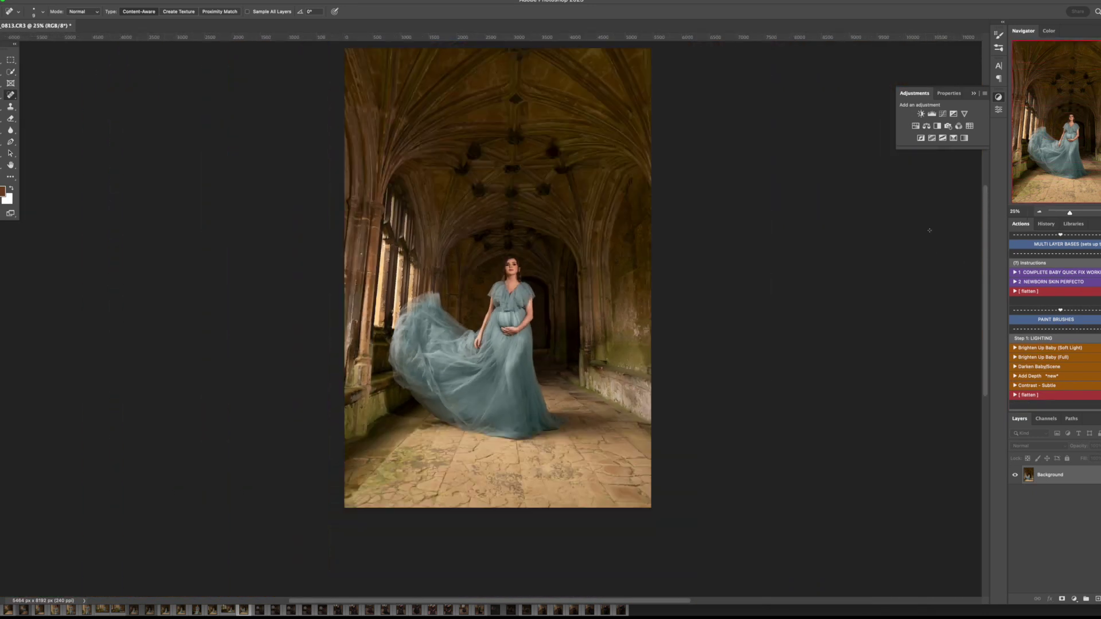
Compare an early history state with the latest retouched state, restore the latest one and save the image
scroll(929, 231, up, 2)
click(1046, 224)
scroll(1062, 286, up, 10)
click(1064, 243)
scroll(1062, 344, down, 10)
click(1063, 396)
key(super+s)
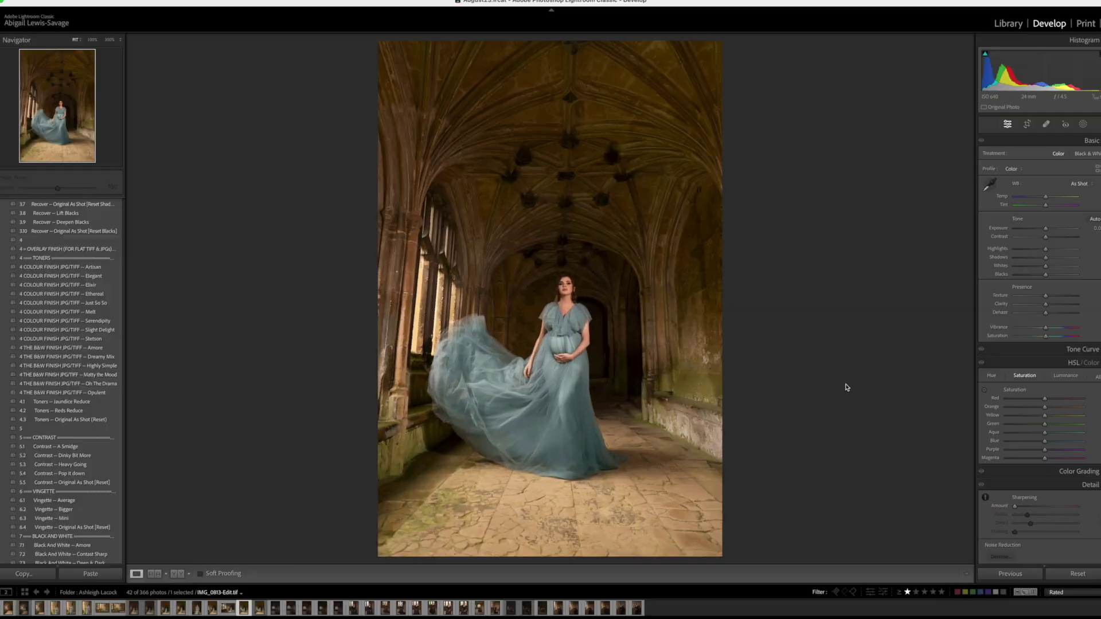
Switch to Lightroom Classic and try the 4 COLOUR FINISH JPG/TIFF Ethereal preset on the portrait at a reduced amount
key(Right)
key(Left)
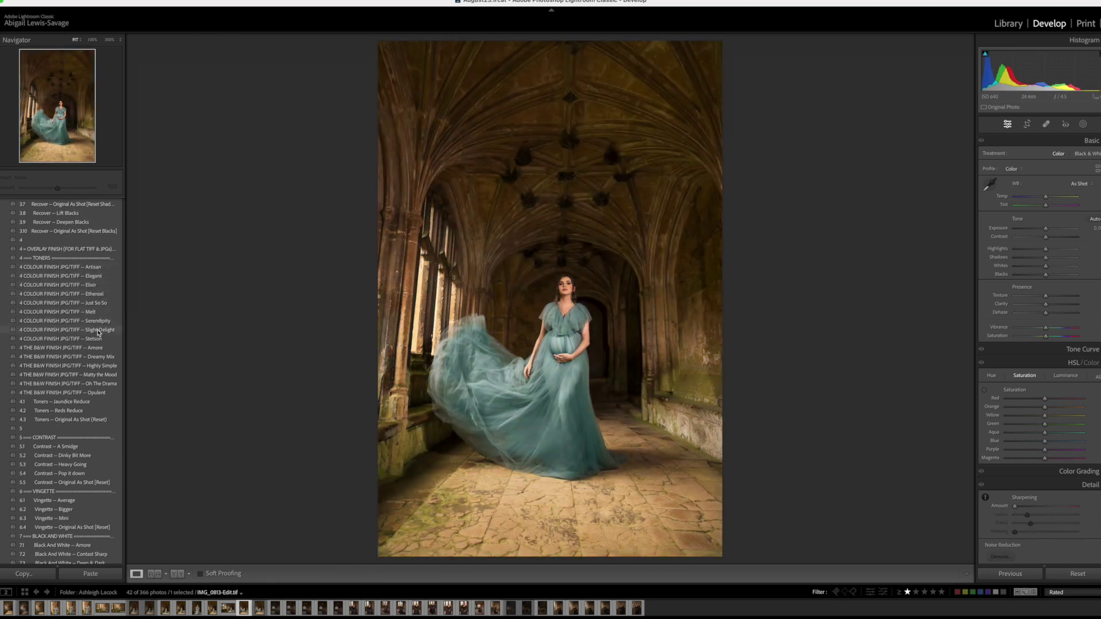
click(96, 294)
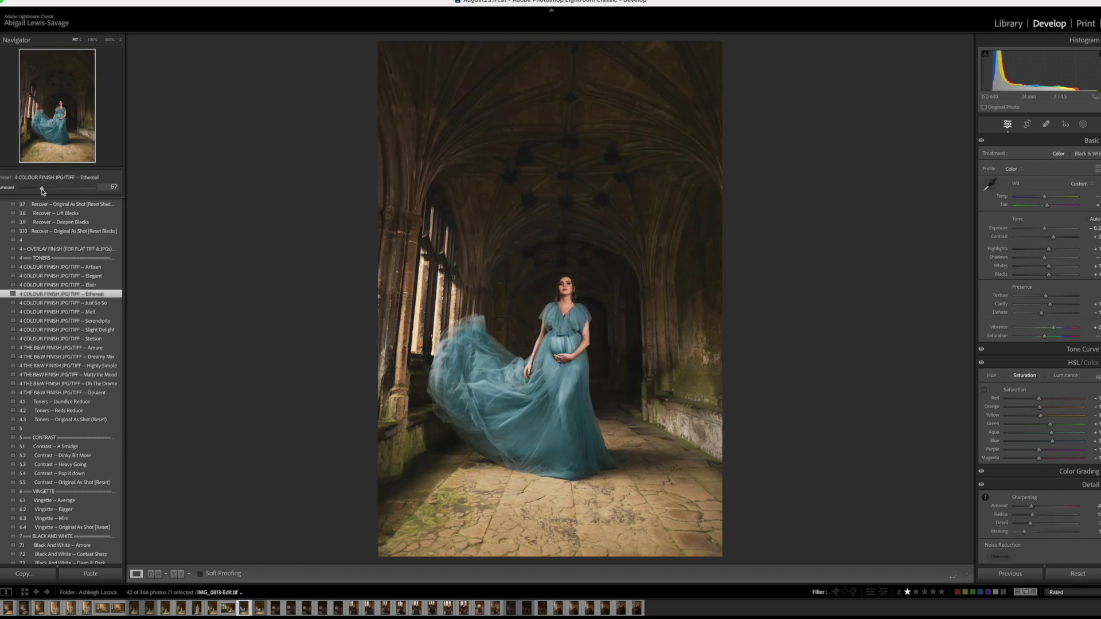
drag(57, 188, 33, 191)
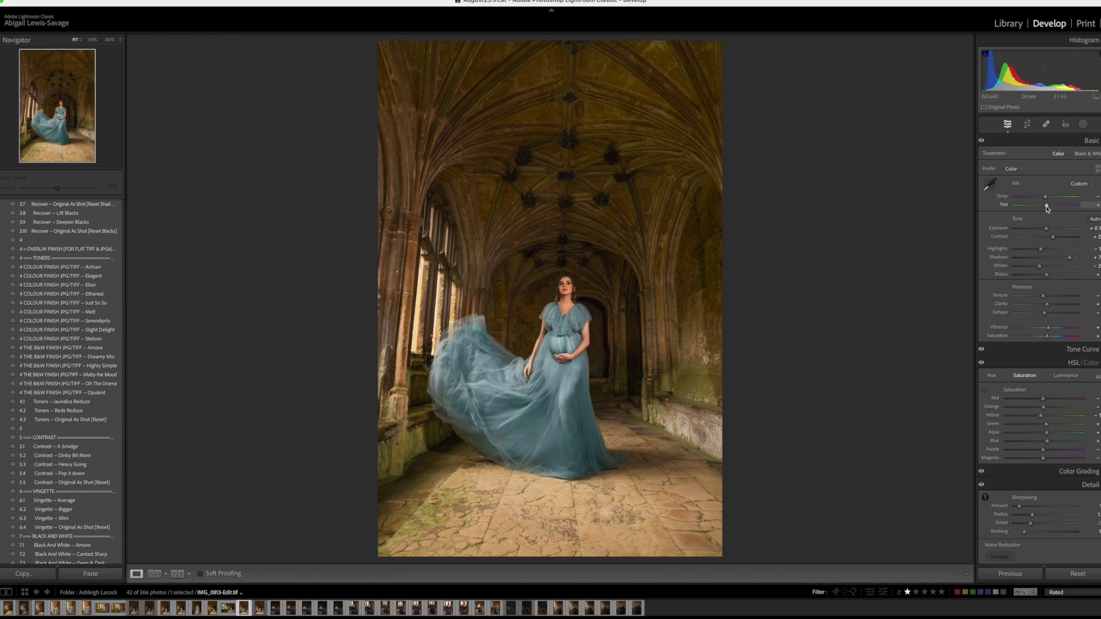
Lower the portrait's contrast slightly and create a Subject mask of the woman and dress
drag(1053, 237, 1047, 237)
click(1083, 124)
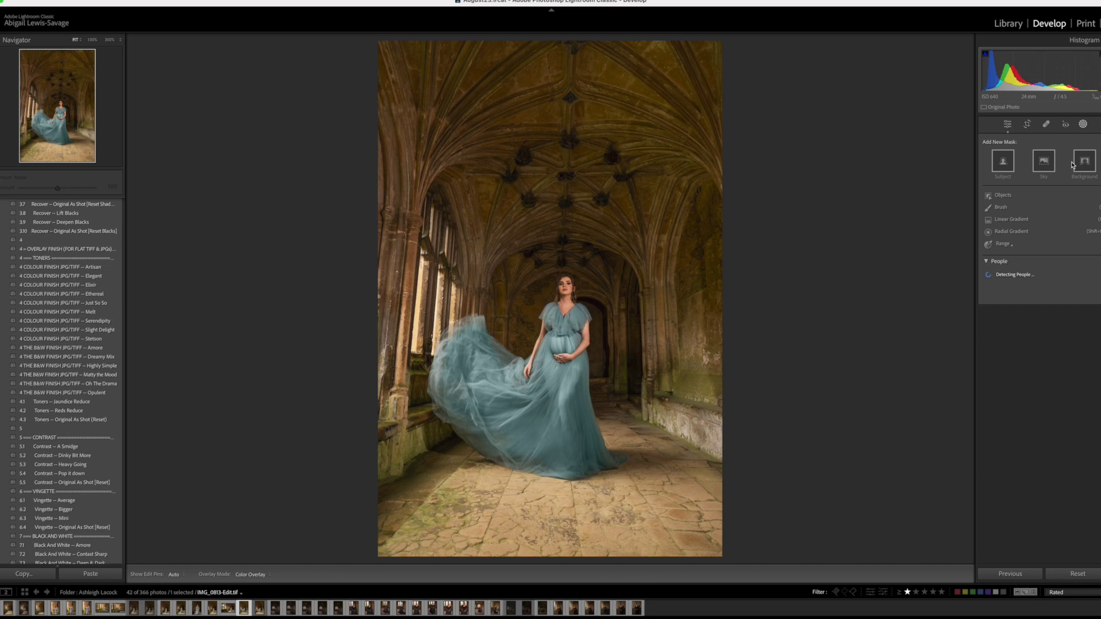
click(1004, 163)
Subtract the floor area beside the skirt's hem from the Subject mask with a brush
click(967, 100)
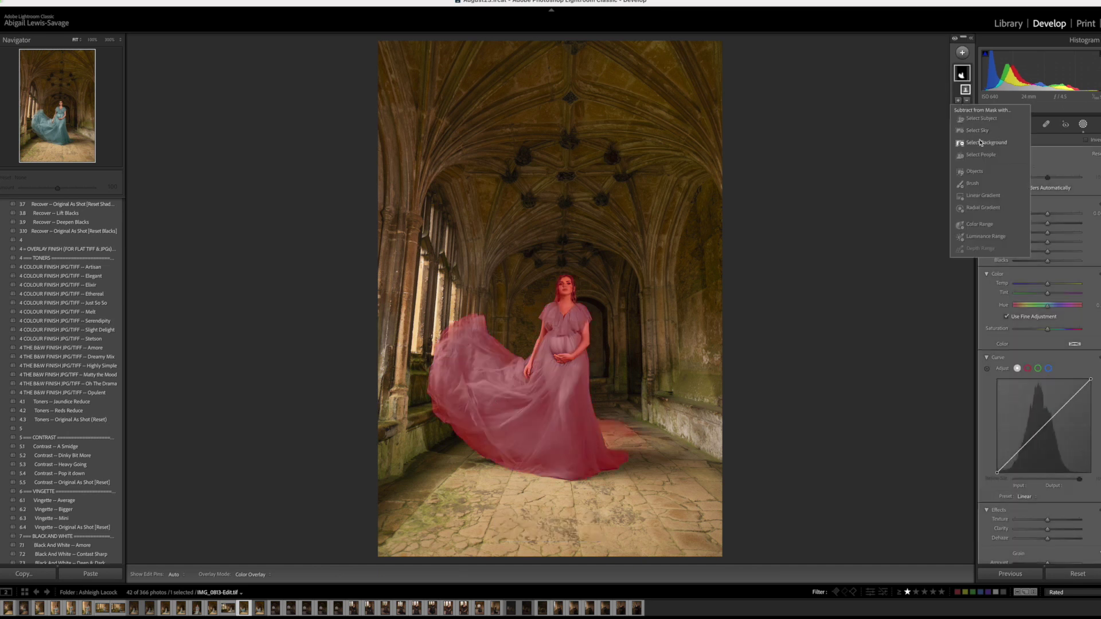
click(970, 173)
key(z)
click(81, 130)
scroll(511, 395, up, 5)
mouse_move(510, 399)
mouse_down()
mouse_move(496, 387)
mouse_move(449, 432)
mouse_up()
key(h)
key(z)
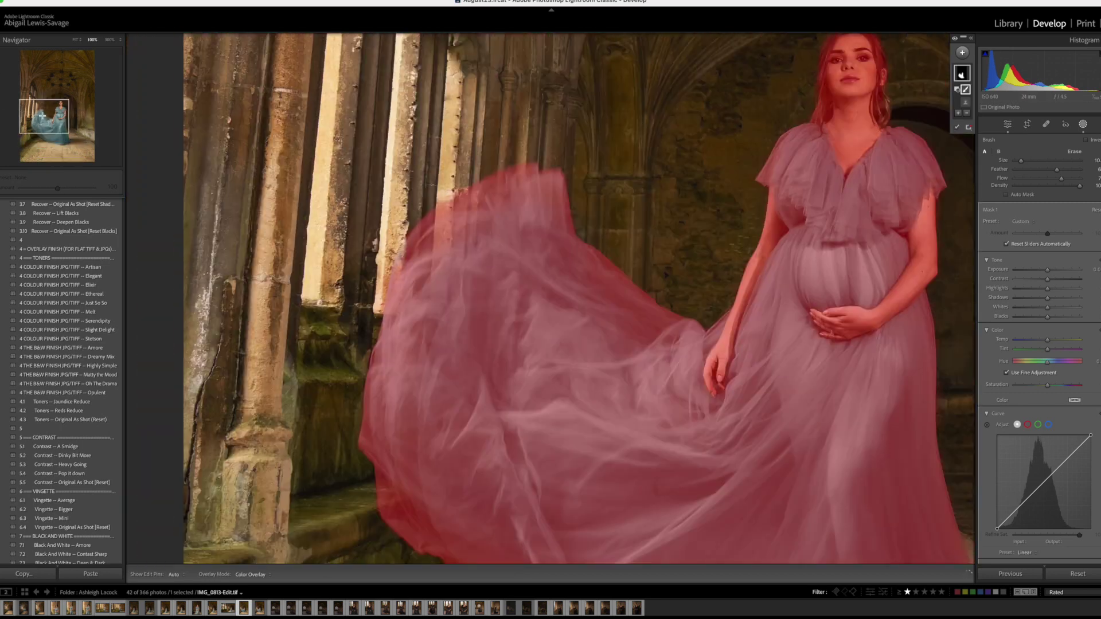
Fine-tune the exposure, temperature, tone and saturation of the Subject mask and leave masking
drag(1048, 269, 1048, 270)
drag(1048, 340, 1049, 340)
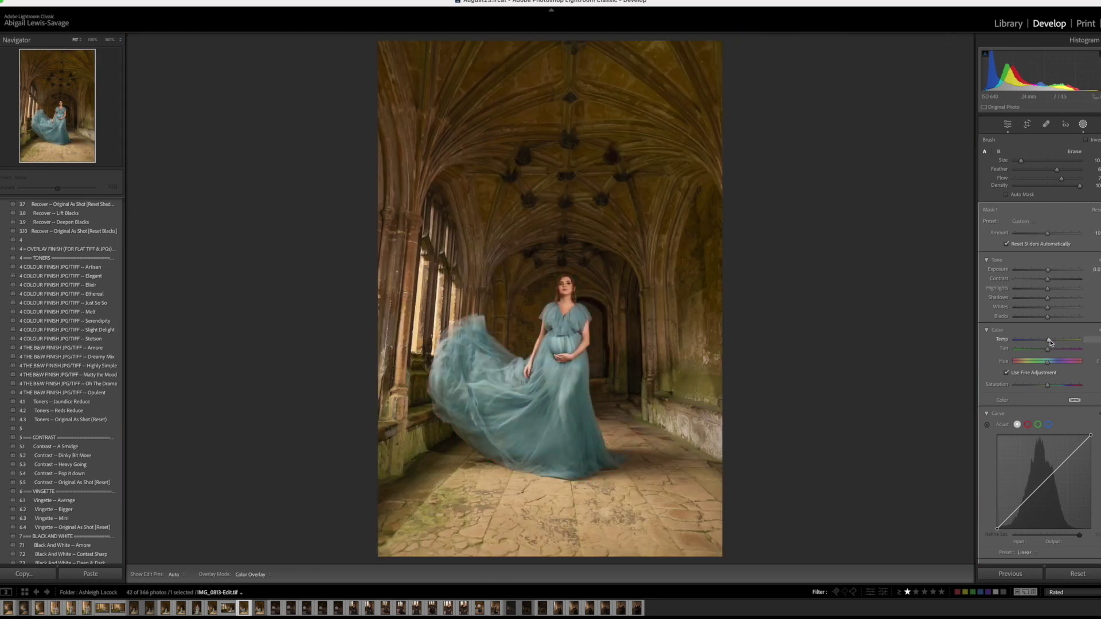
mouse_move(1048, 298)
mouse_down()
mouse_move(1050, 280)
mouse_move(1049, 289)
mouse_up()
drag(1048, 385, 1051, 386)
click(1084, 124)
Show the portrait before and after side by side and adjust the Orange and Red hues
click(178, 575)
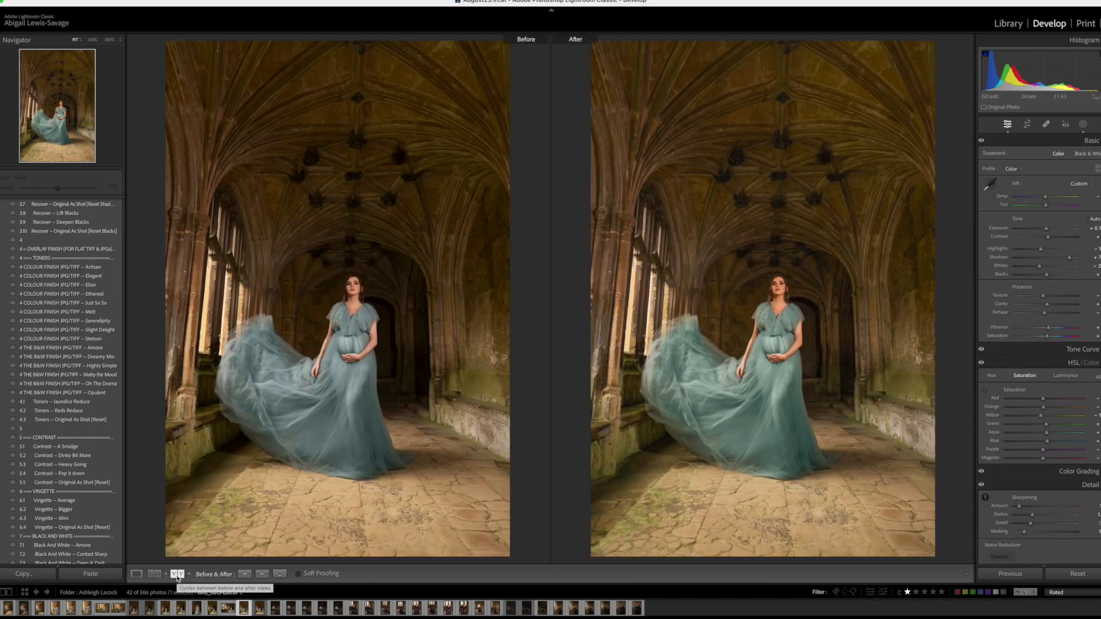
click(992, 376)
drag(1046, 408, 1044, 409)
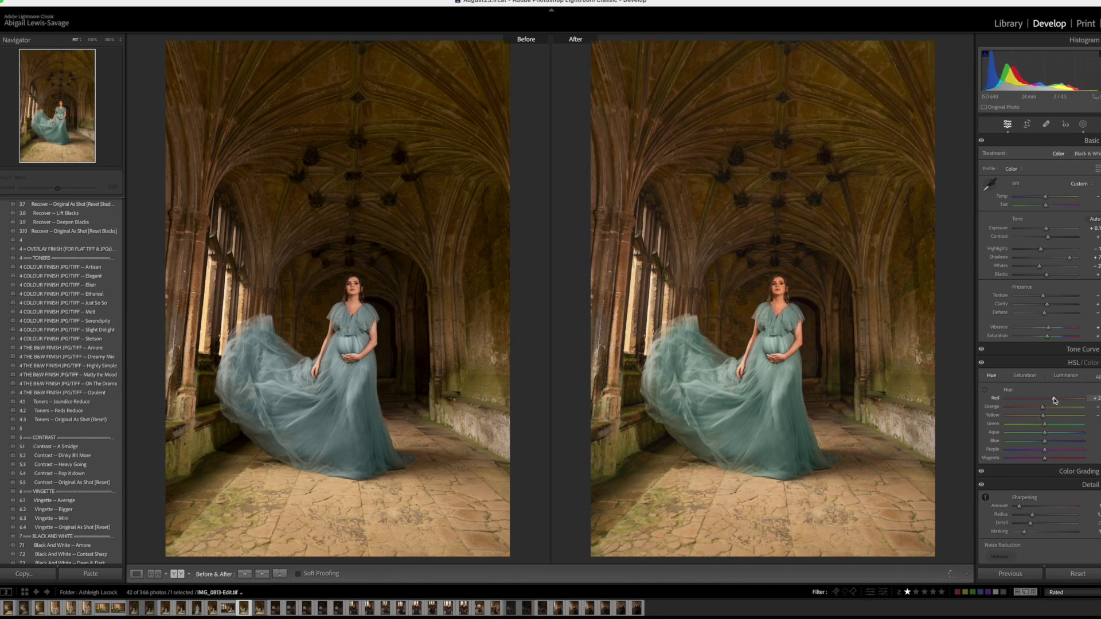
Create a new People mask on Person 1 covering Facial Skin and Body Skin
click(779, 279)
click(1083, 125)
click(962, 53)
click(970, 122)
key(super+z)
click(962, 53)
click(971, 122)
click(996, 160)
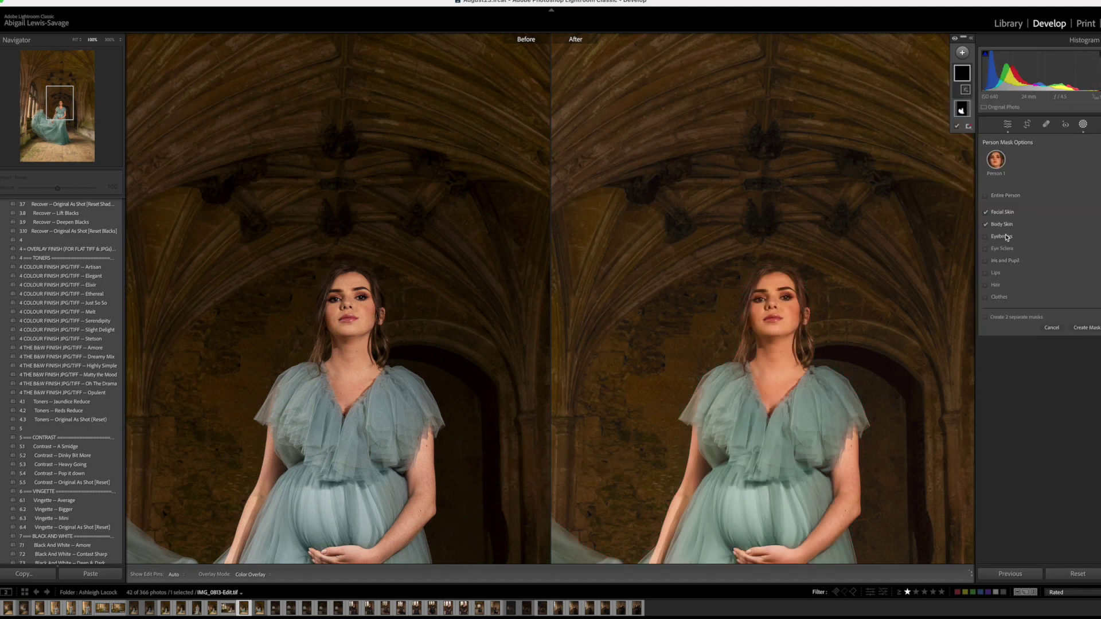
click(1087, 327)
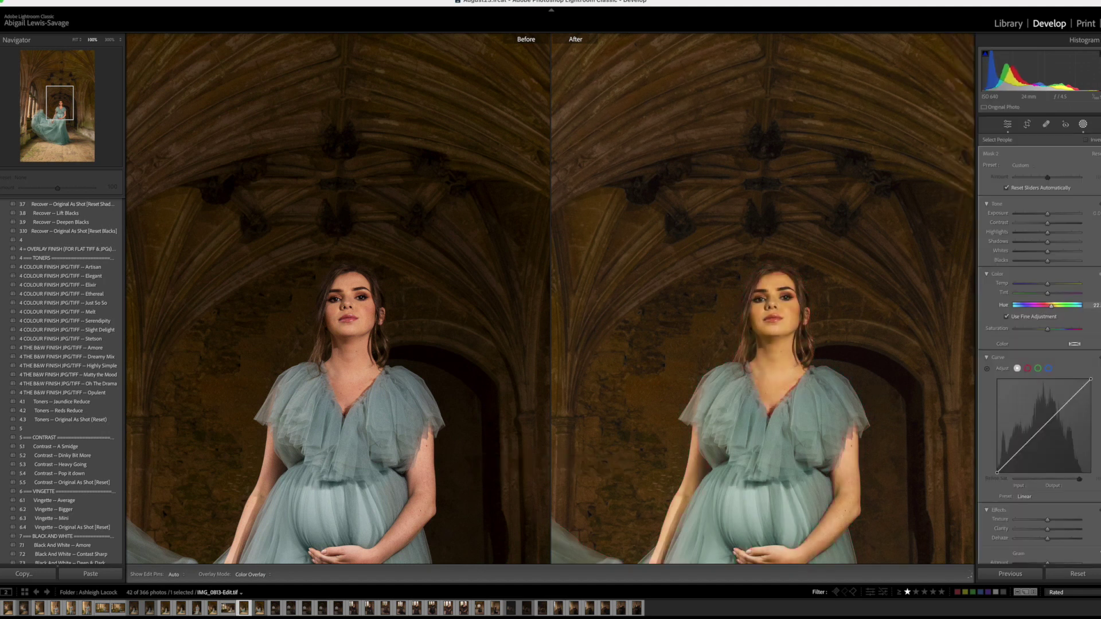
Try lowering the red channel's curve on the skin mask
click(1028, 368)
drag(1050, 421, 1051, 426)
key(super+z)
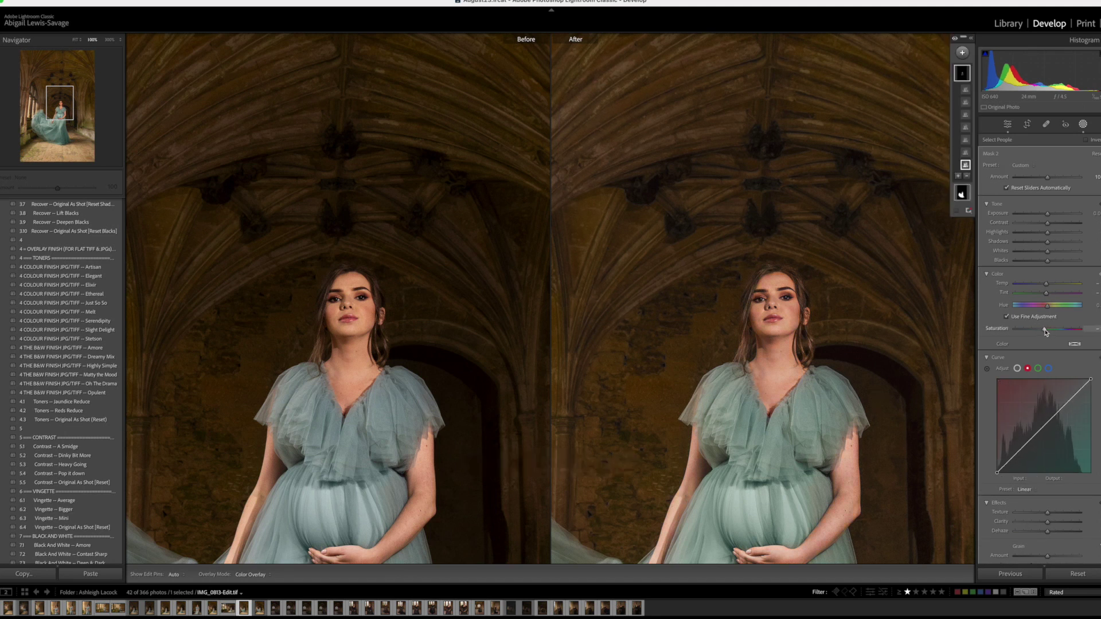
Lower the skin mask's saturation slightly, compare the portrait with the masks on and off, and undo the last hue change
key(z)
click(954, 39)
click(955, 39)
click(955, 39)
click(955, 40)
click(1008, 123)
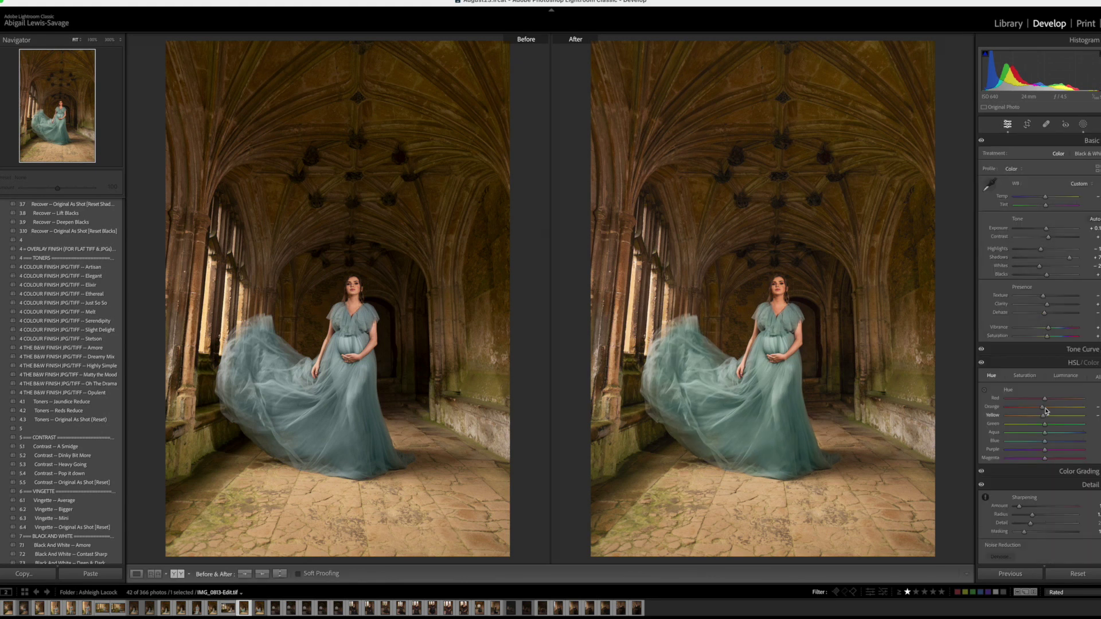
key(super+z)
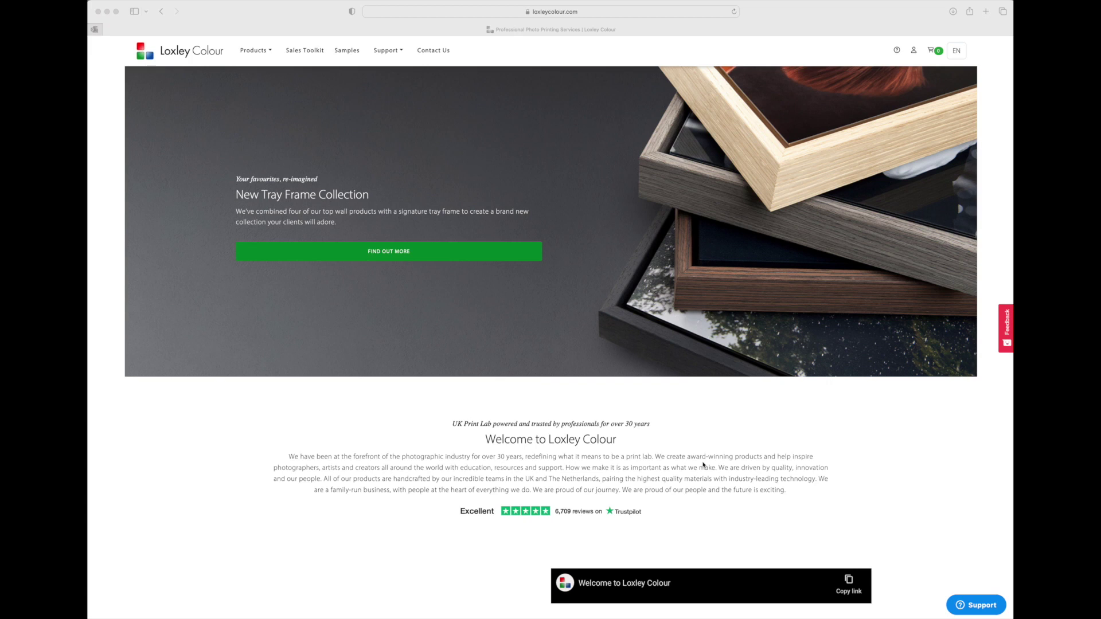
Switch to the Loxley Colour website, open the Canvas Tray Frame wall product and start an order for it
click(703, 465)
click(260, 53)
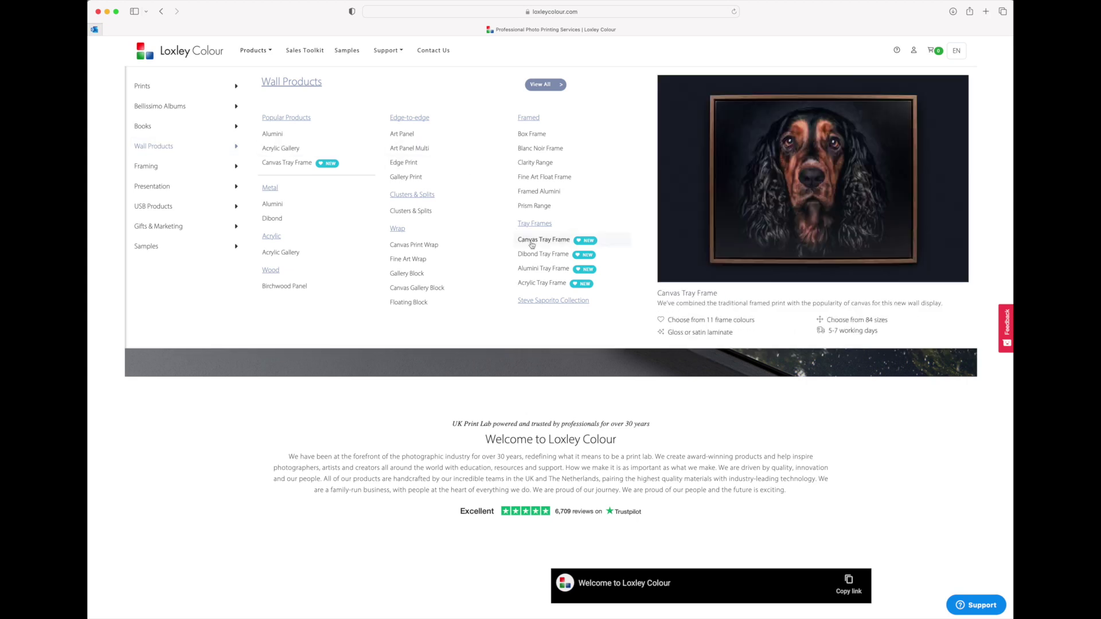
click(546, 242)
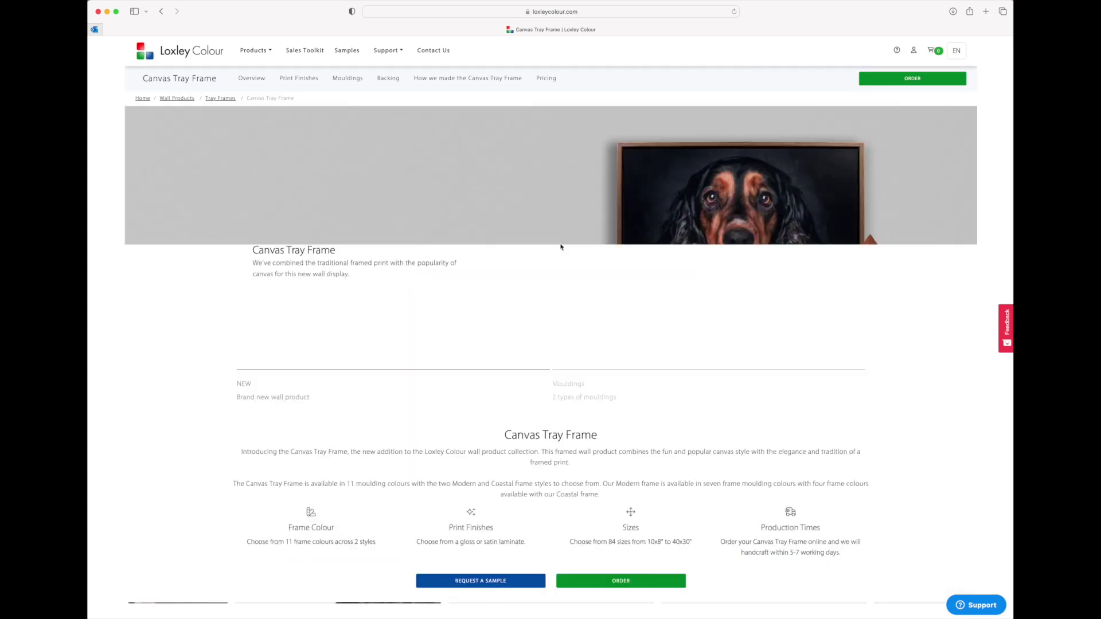
scroll(647, 287, down, 5)
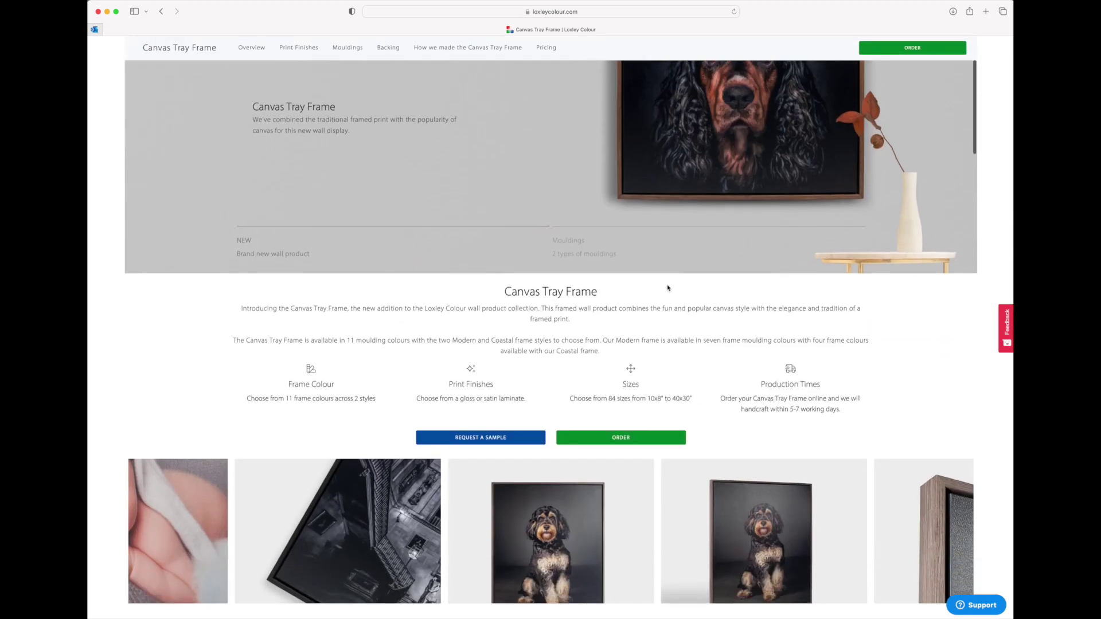
click(636, 340)
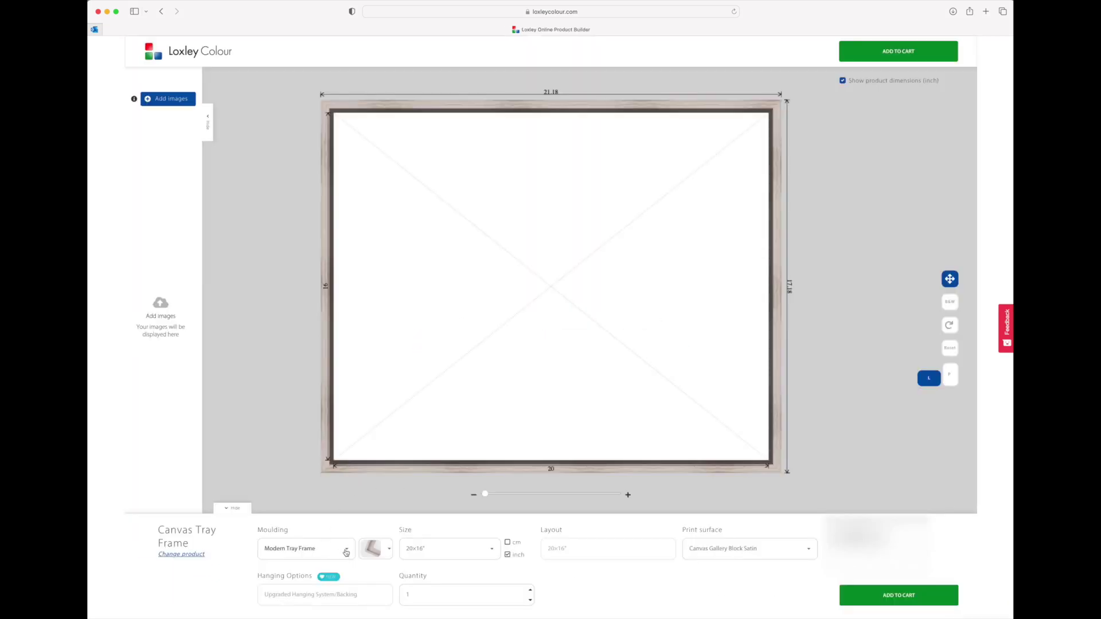
Set the moulding to Coastal Tray Frame in the Pebble colour
click(347, 552)
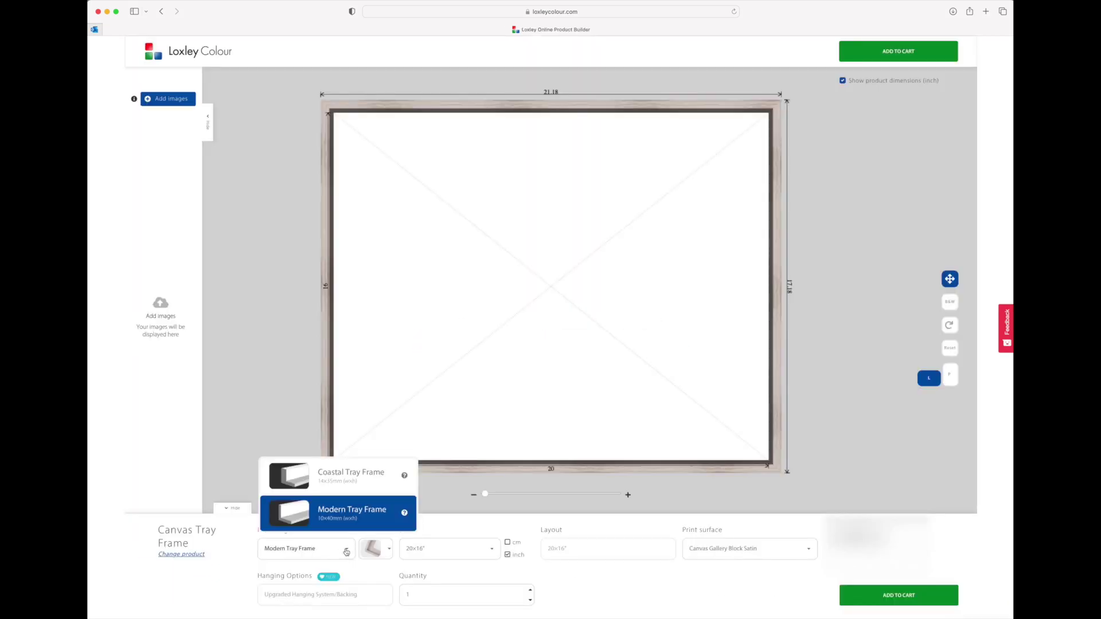
click(352, 486)
click(391, 553)
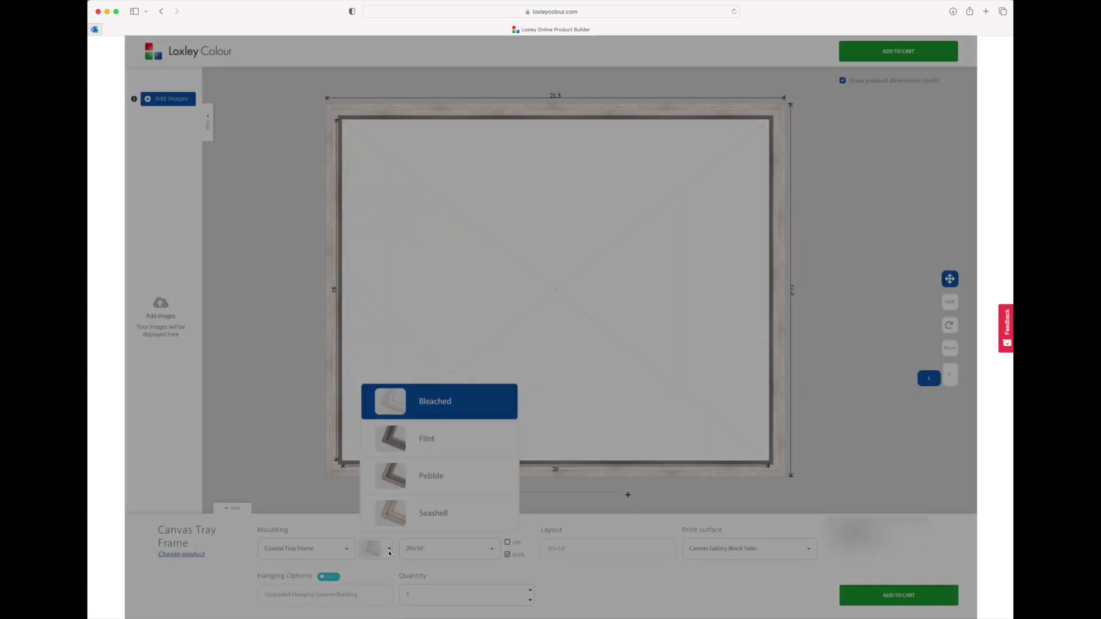
click(447, 481)
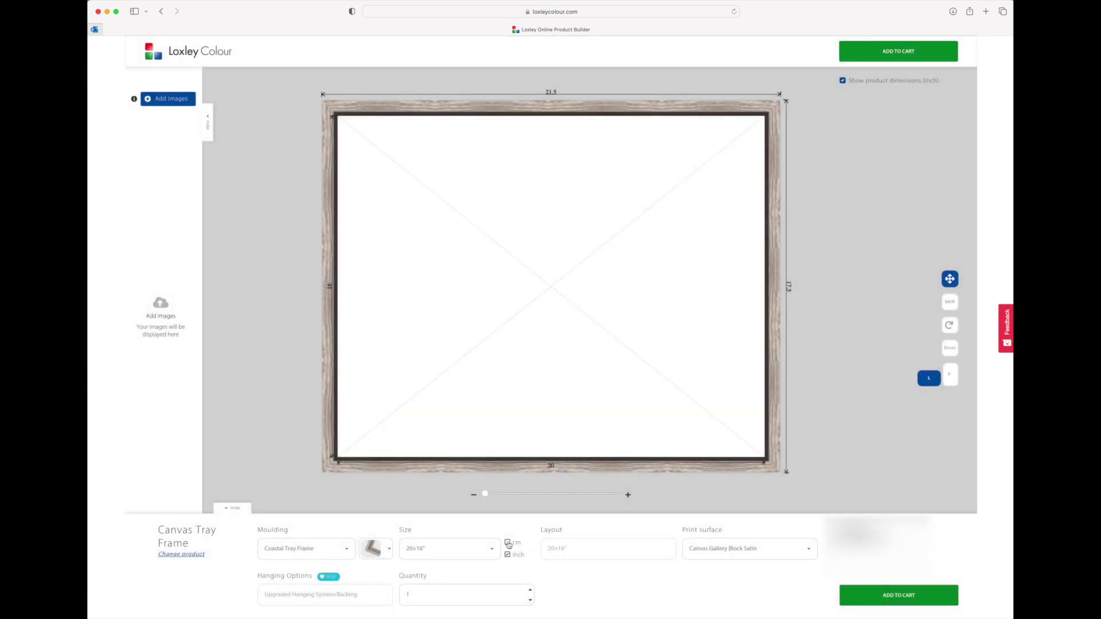
Change the size units to cm and choose the 98×70cm standard size
click(508, 543)
click(481, 544)
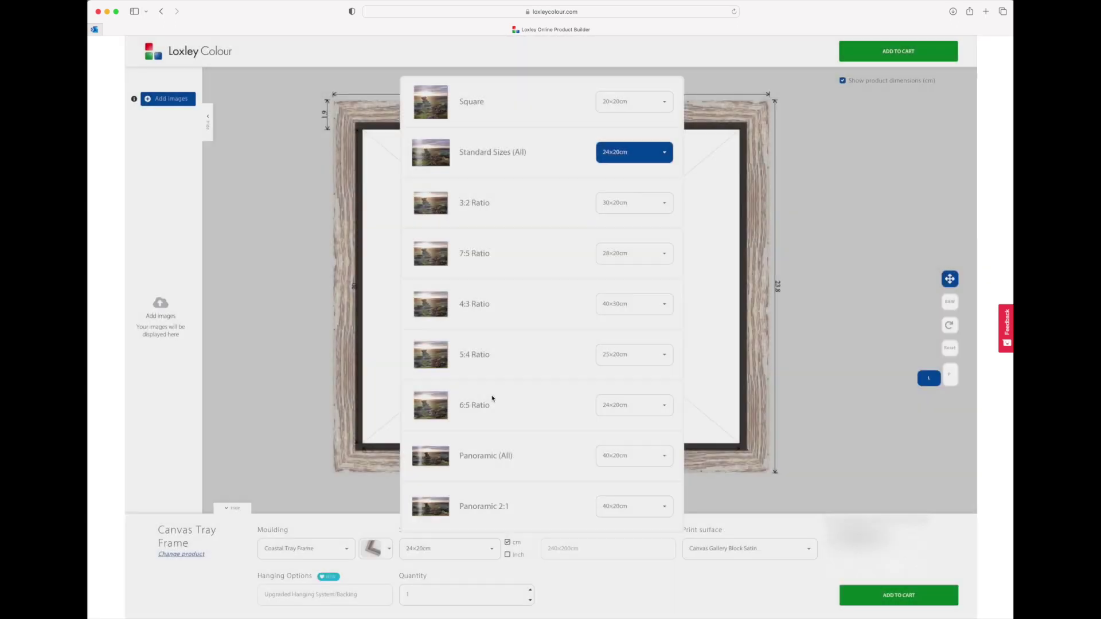
click(668, 159)
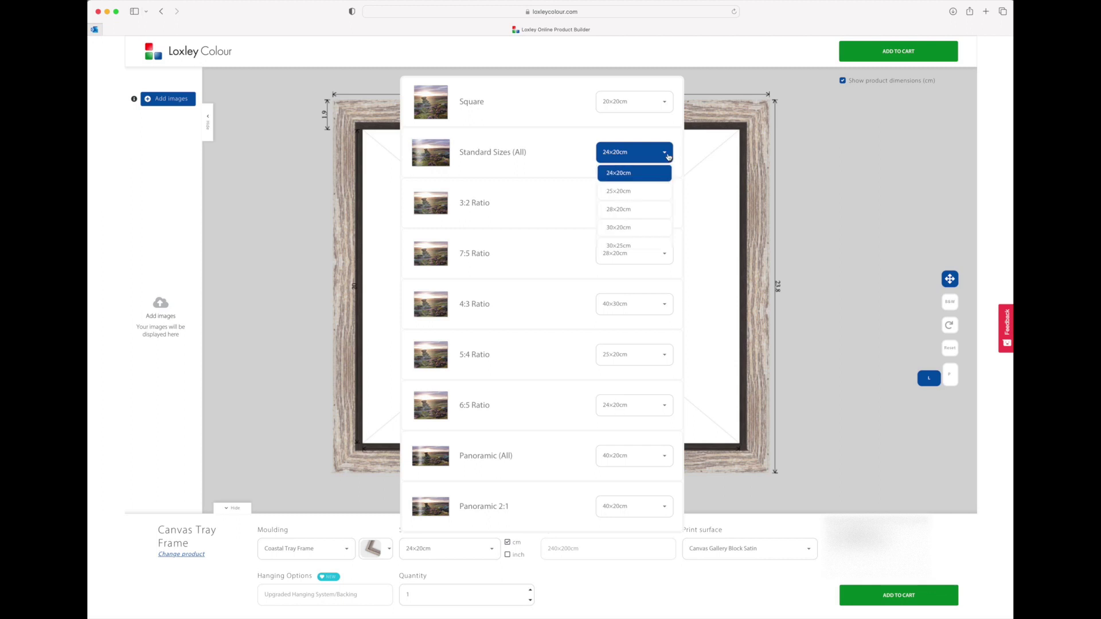
scroll(660, 202, down, 10)
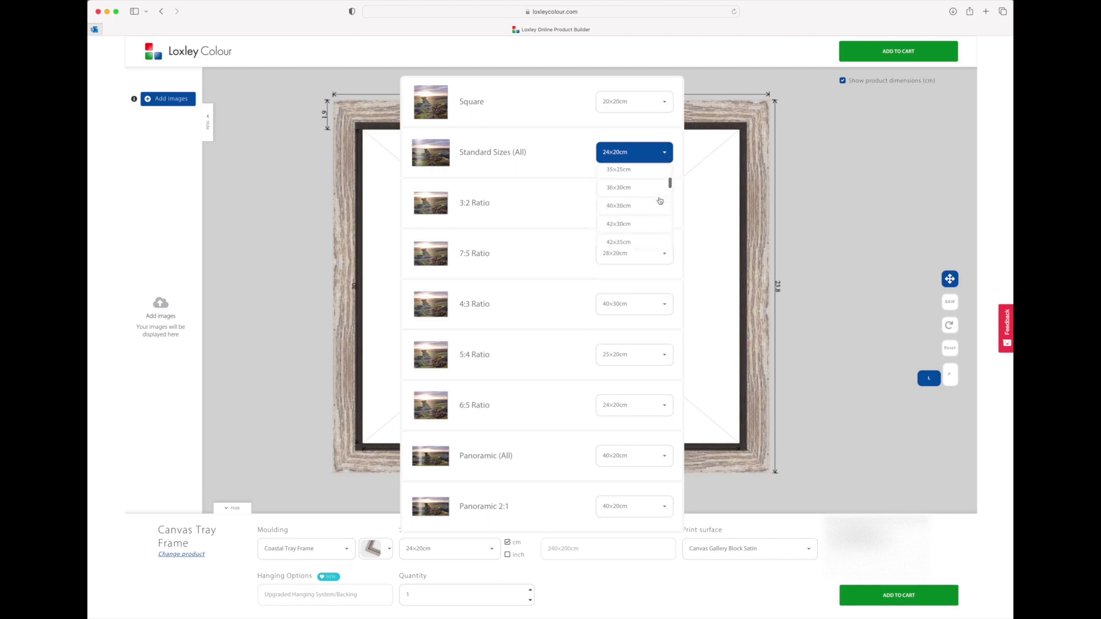
scroll(660, 202, down, 1)
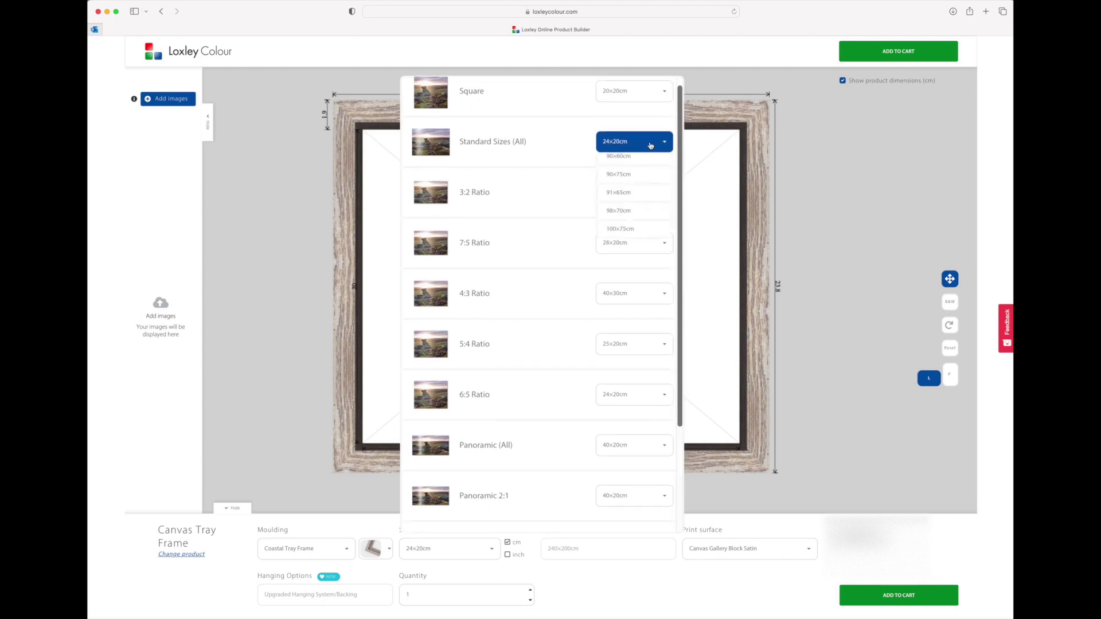
click(645, 216)
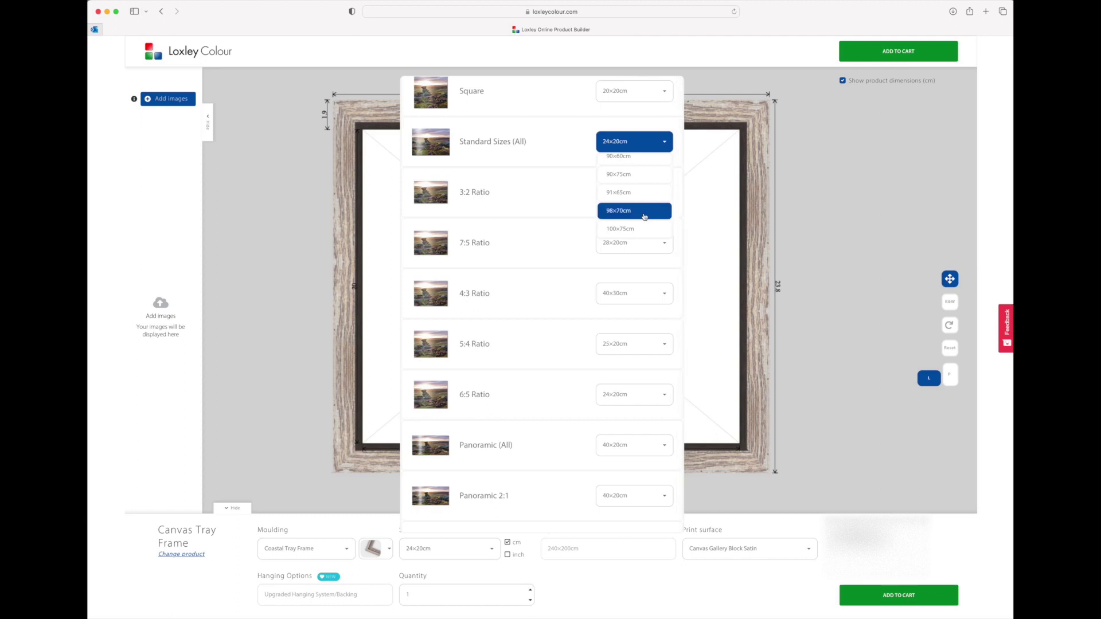
Upload IMG_0813-Edit-Edit.jpg from the Wall Art folder to the product builder and close the upload dialog
drag(740, 189, 515, 418)
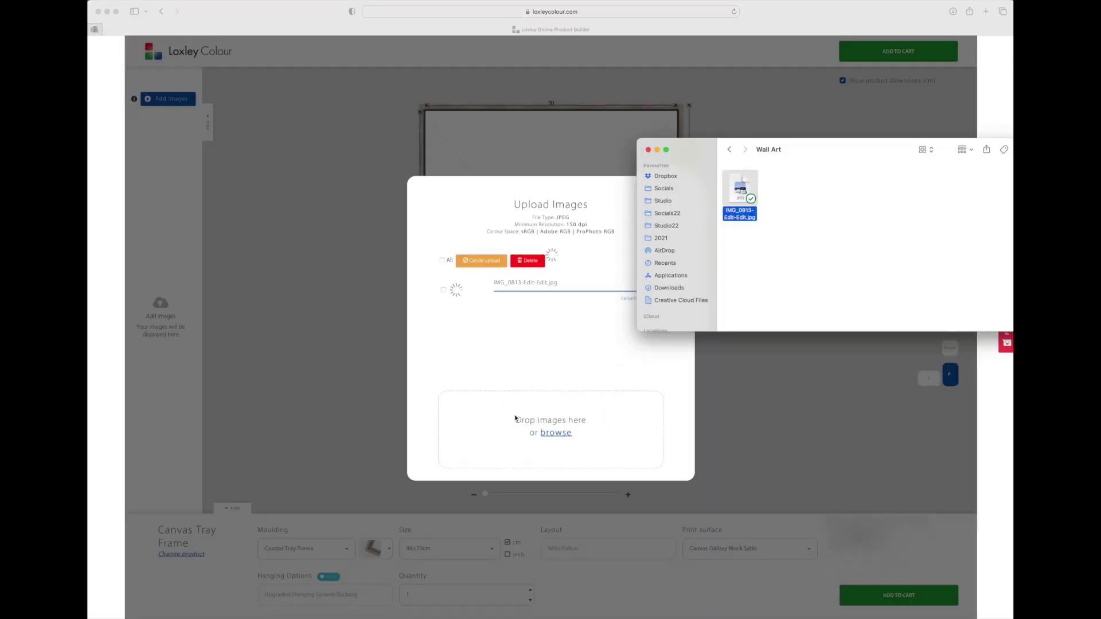
click(648, 149)
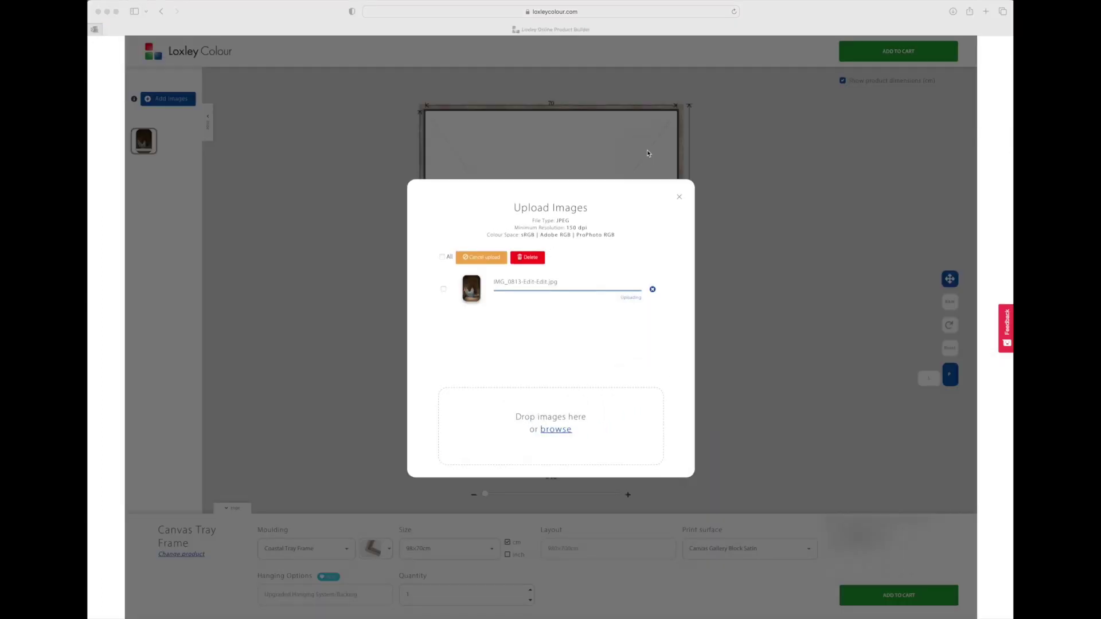
click(679, 199)
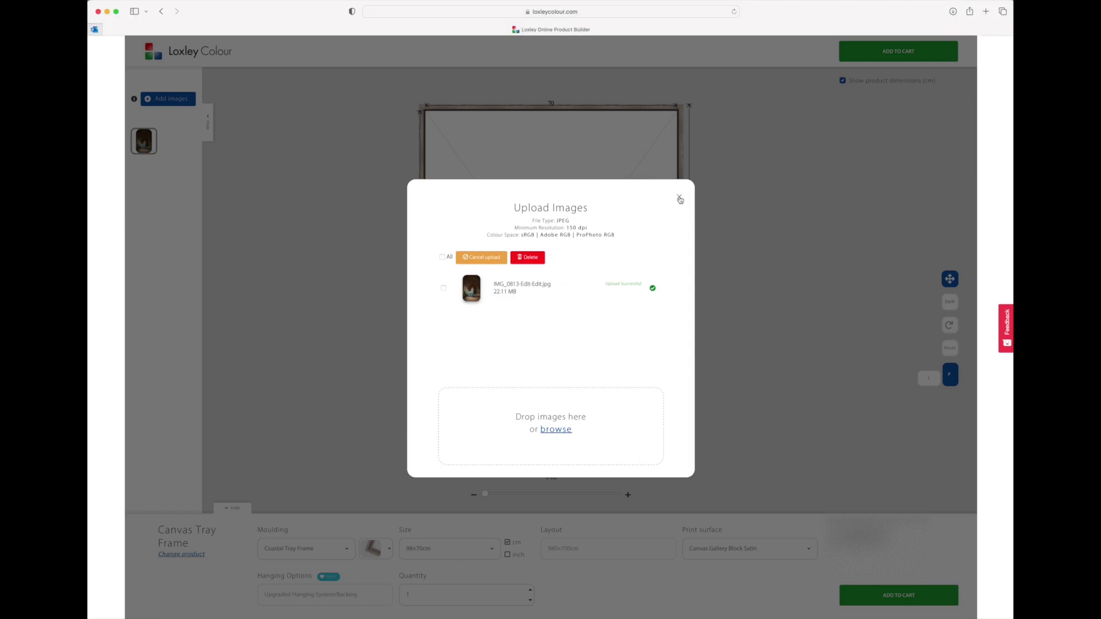
Place the uploaded portrait in the canvas tray frame and fine-tune its position within the print area
click(679, 198)
mouse_move(139, 147)
drag(144, 146, 560, 256)
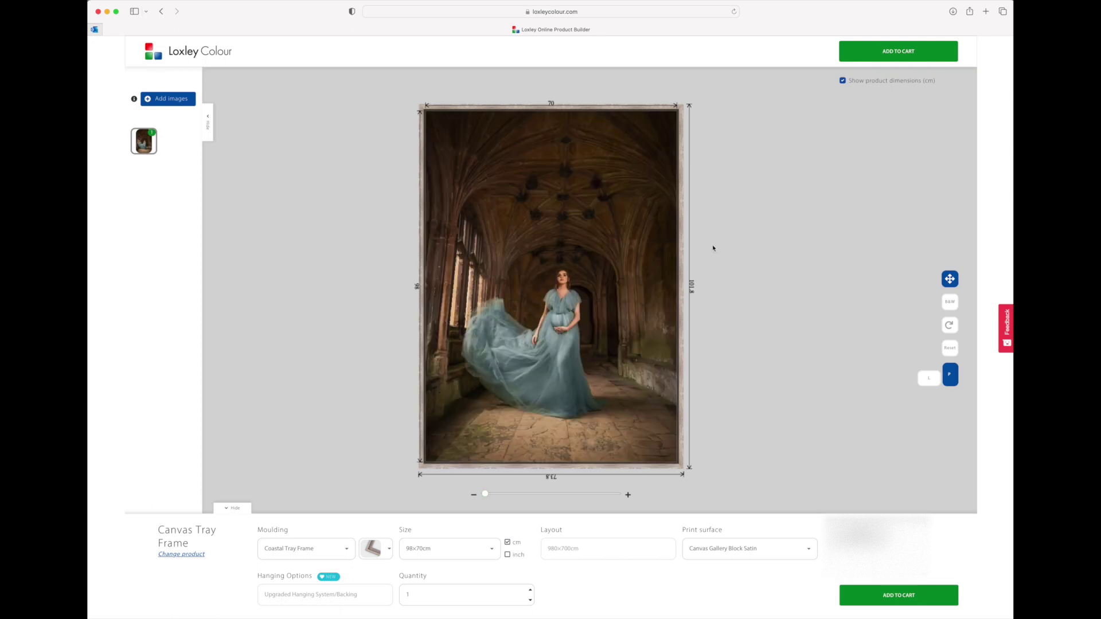
drag(573, 254, 562, 256)
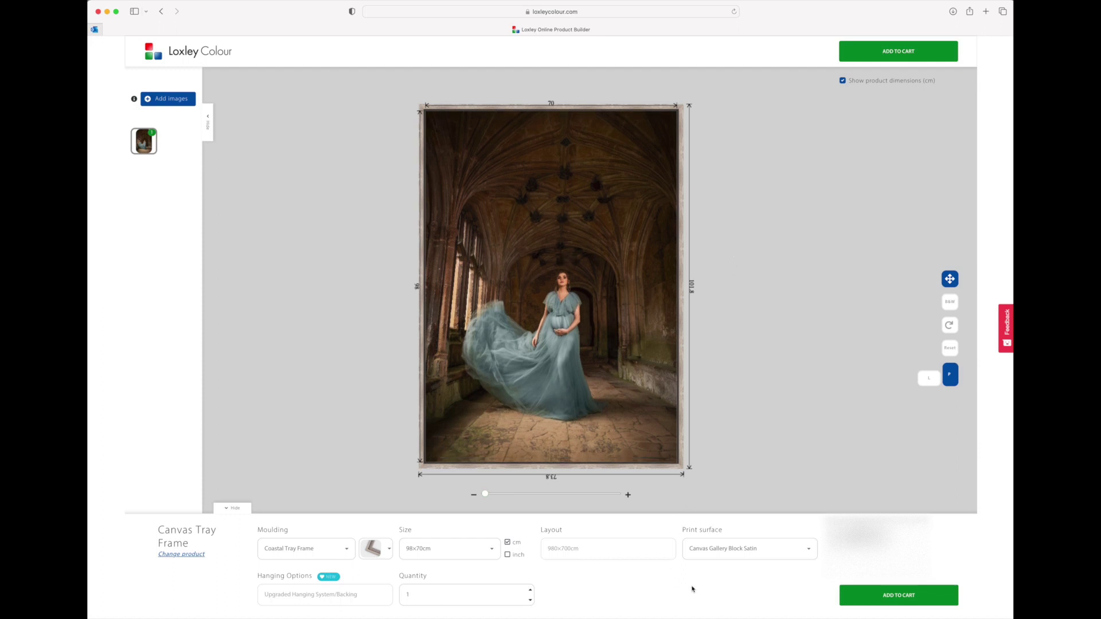
Add the framed canvas to the basket with the Canvas Gallery Block Satin print surface and proceed to checkout
click(808, 552)
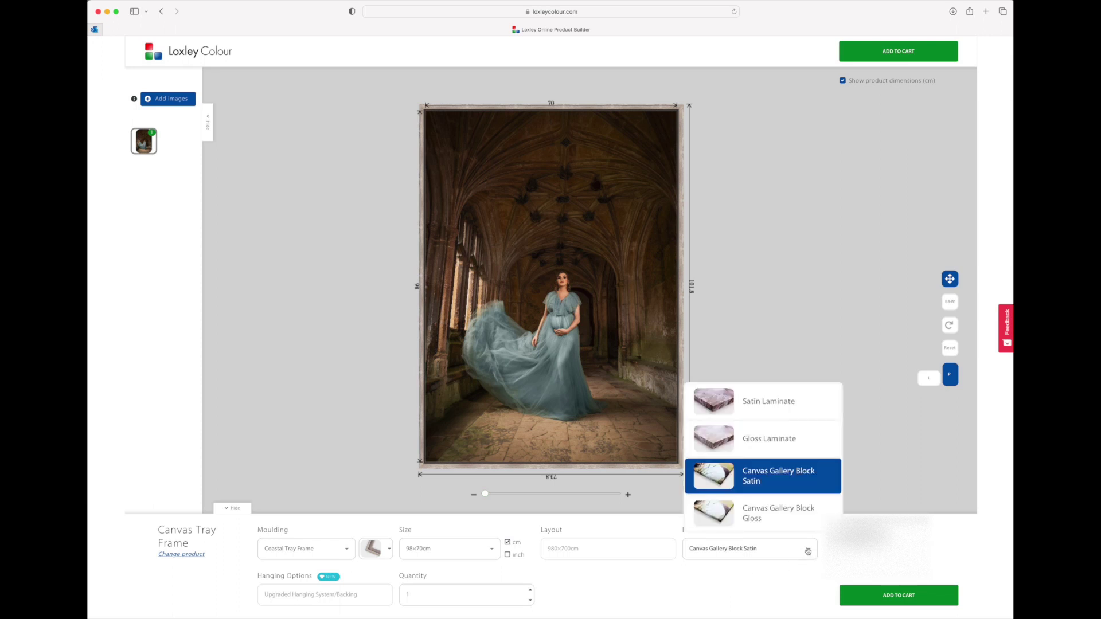
click(811, 475)
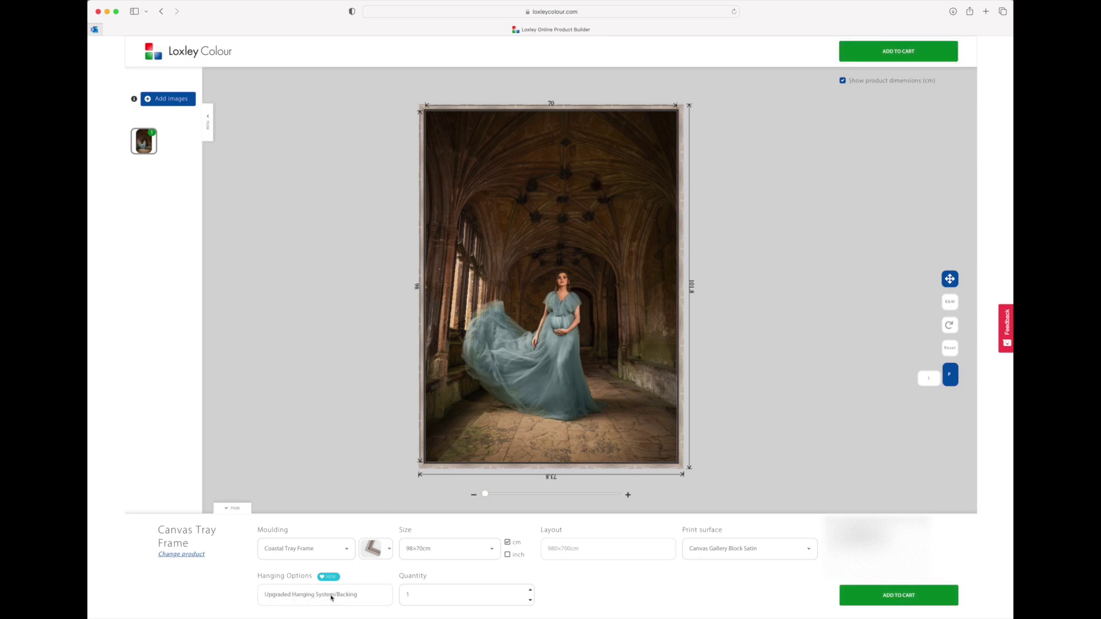
click(873, 597)
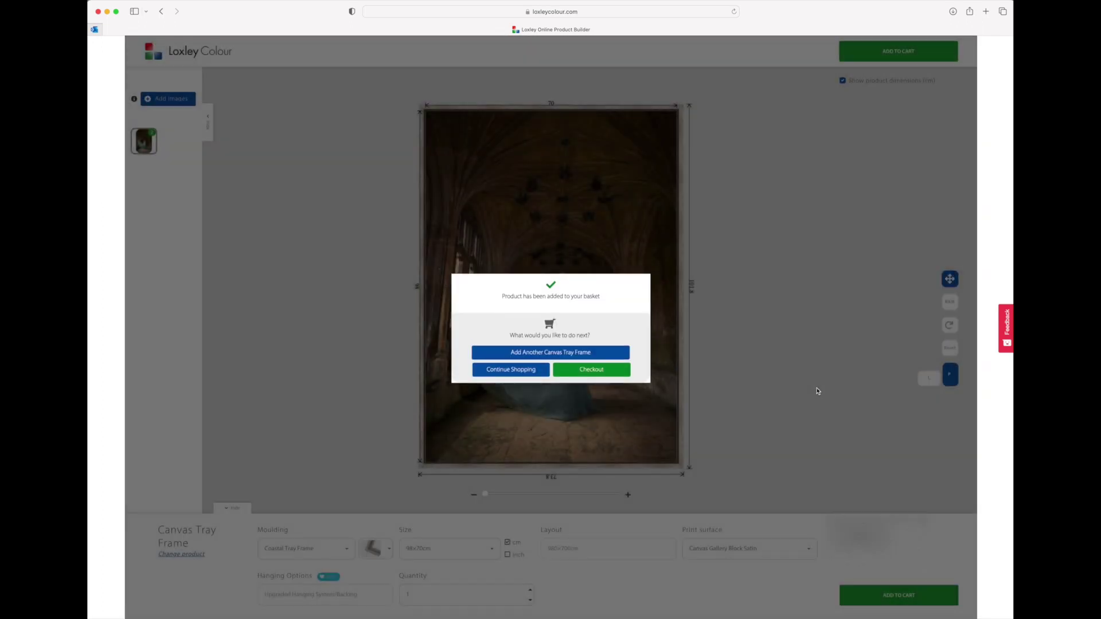
click(591, 370)
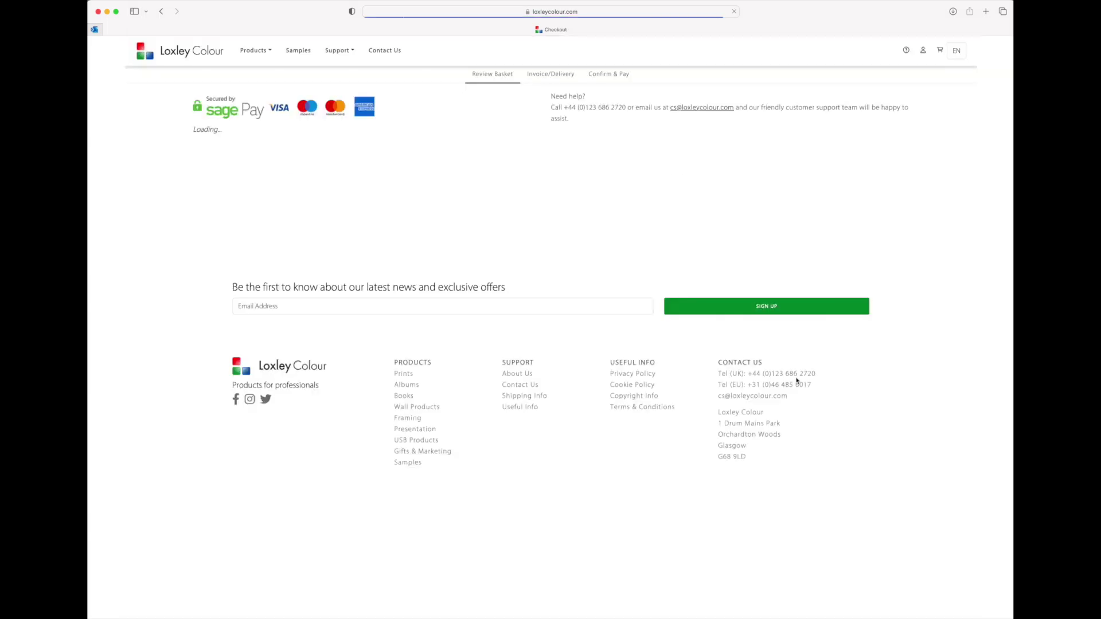